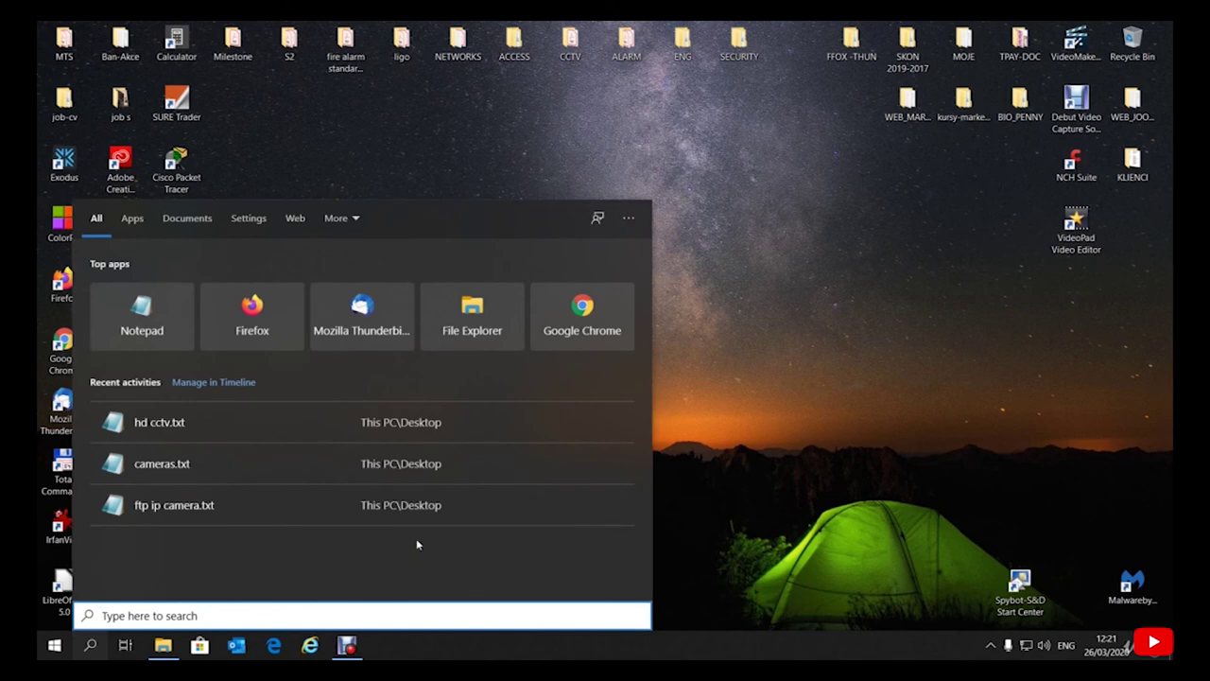
- Open the Local Area Connection's properties through the Control Panel's network status and adapter settings
{"action": "type", "text": "c"}
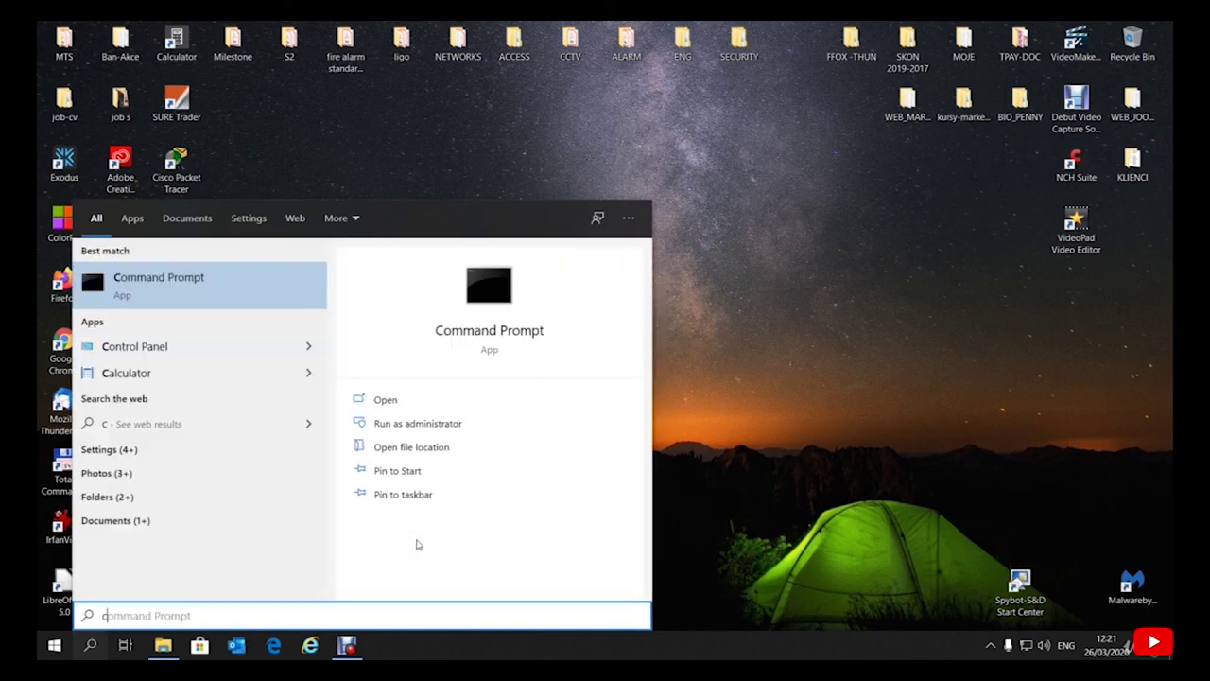
{"action": "type", "text": "on"}
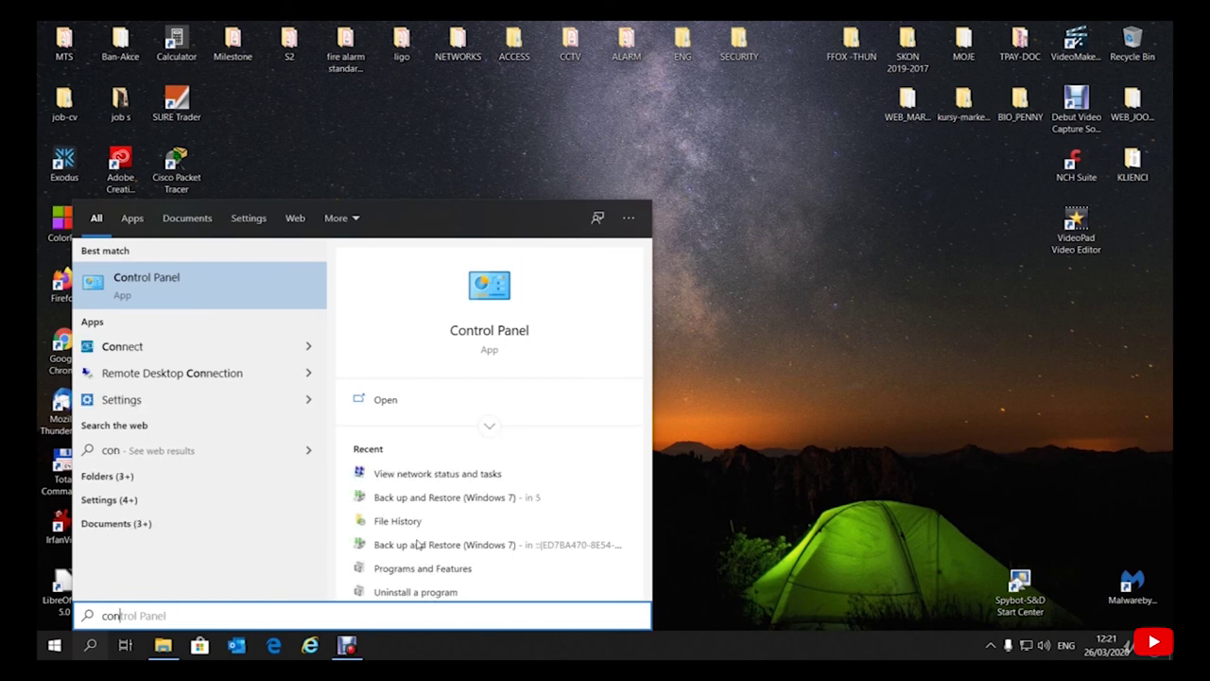
{"action": "left_click", "coordinate": [175, 277]}
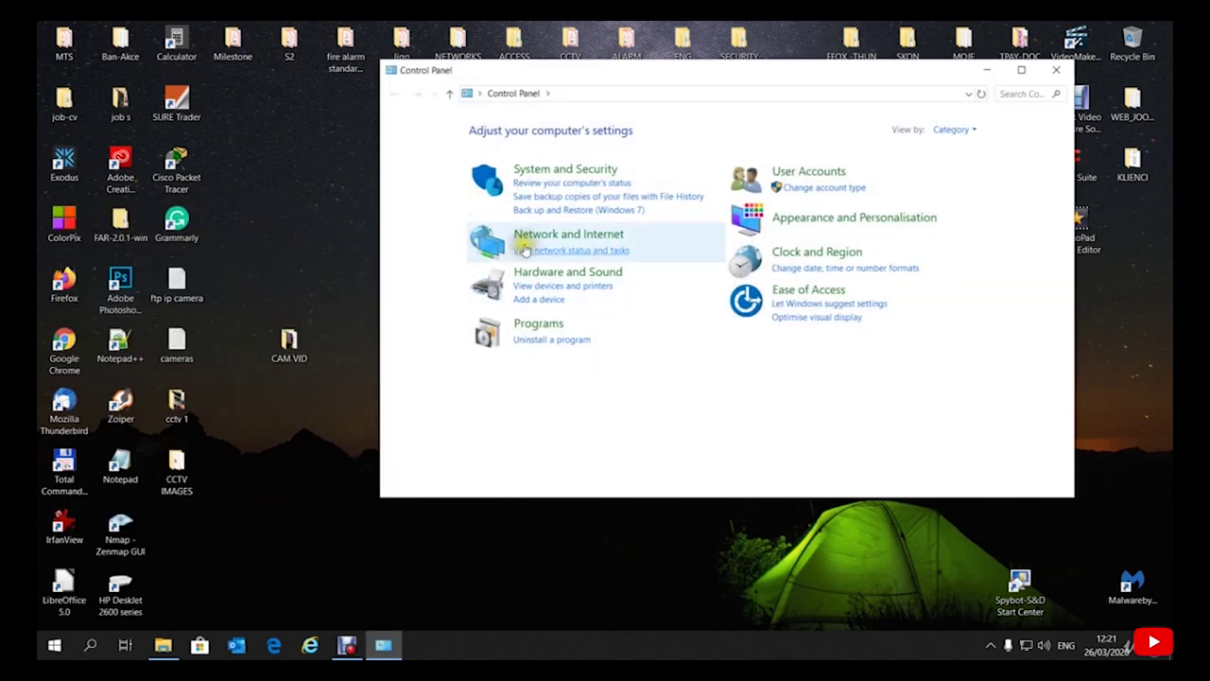
{"action": "left_click", "coordinate": [583, 252]}
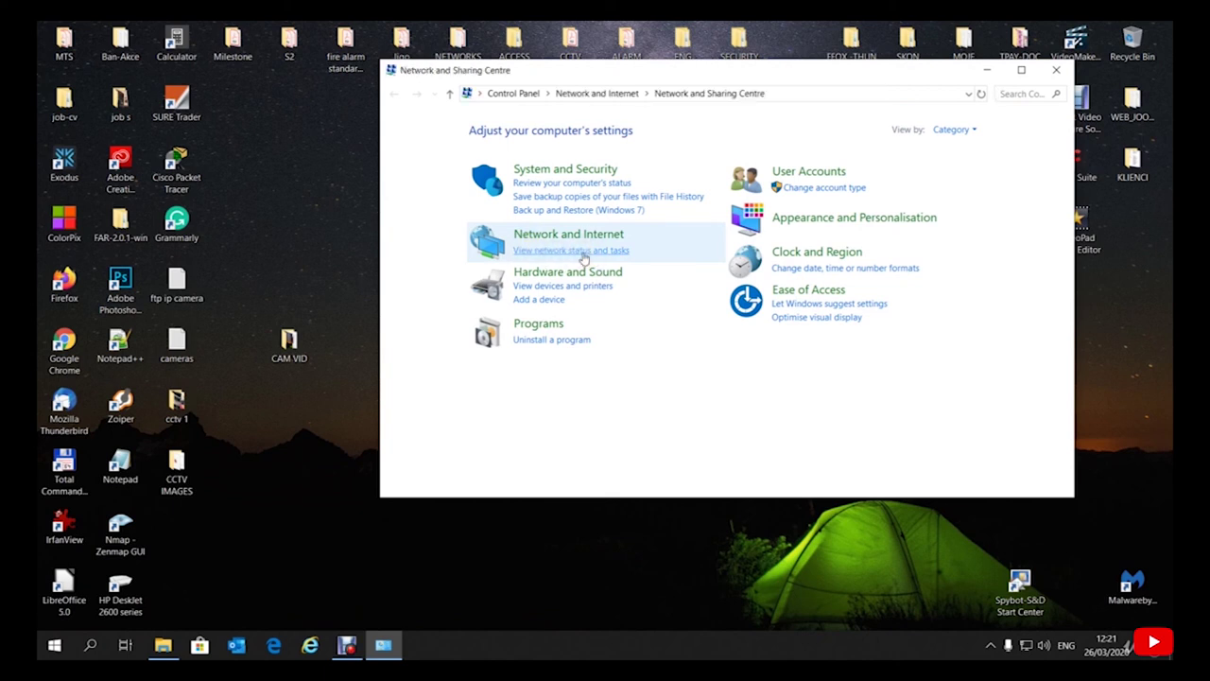
{"action": "left_click", "coordinate": [471, 153]}
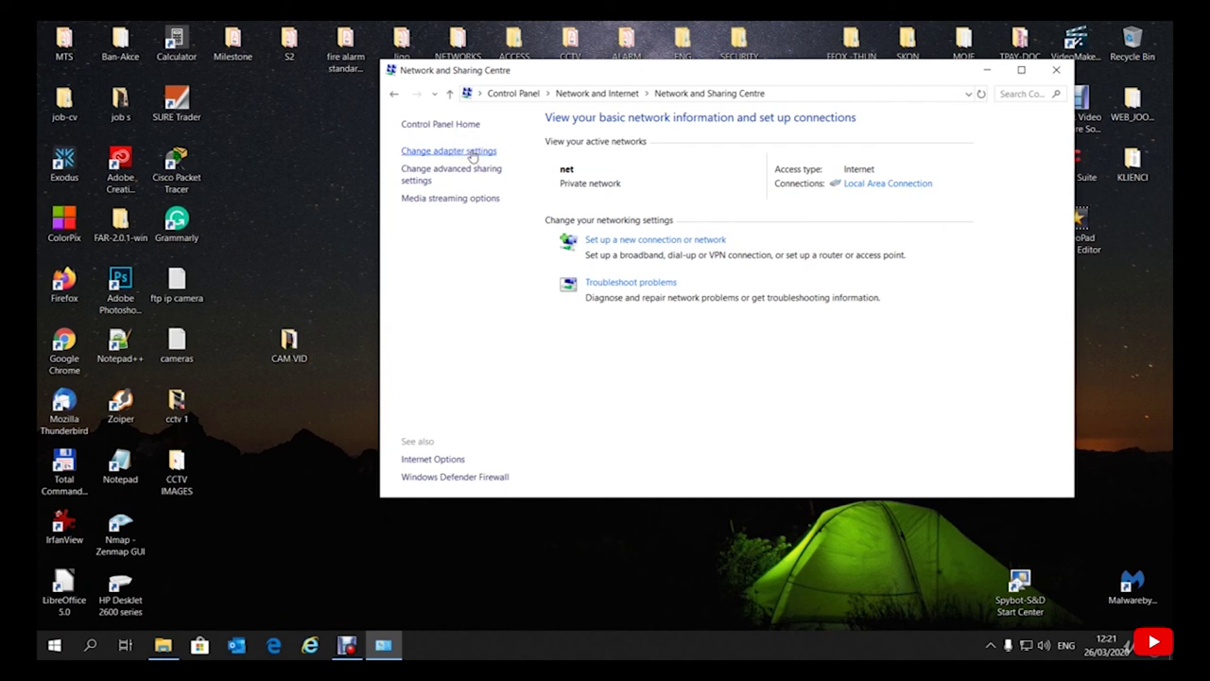
{"action": "left_click", "coordinate": [471, 152]}
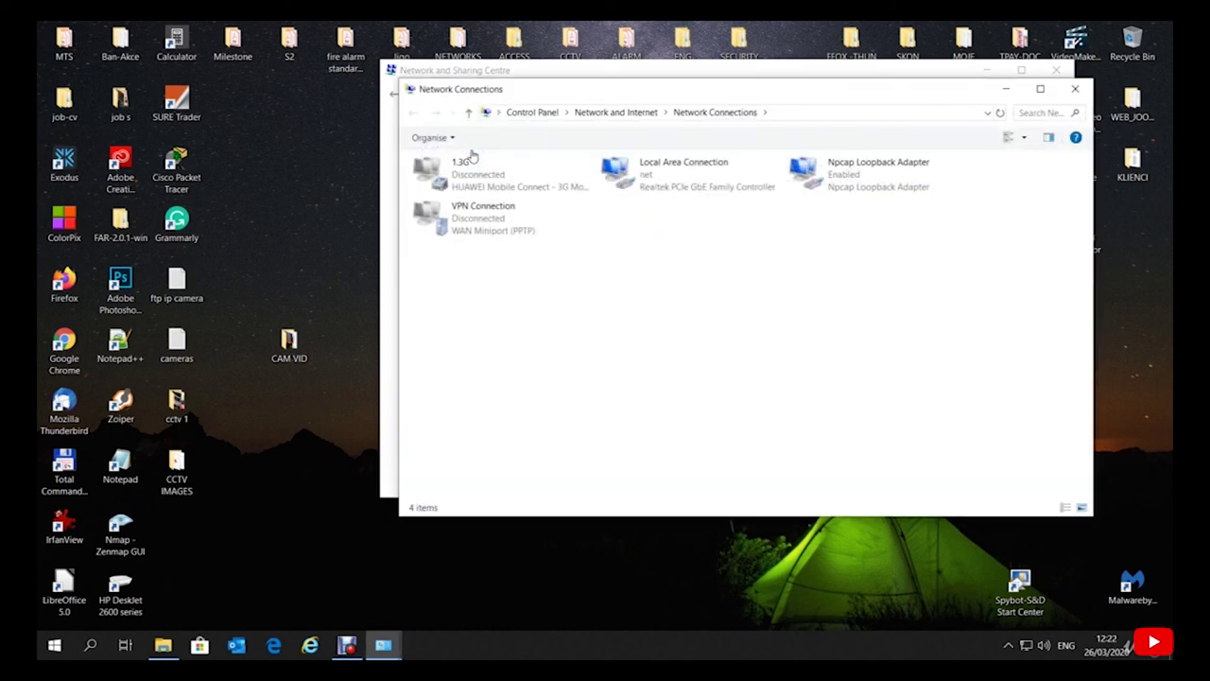
{"action": "right_click", "coordinate": [689, 190]}
{"action": "left_click", "coordinate": [729, 330]}
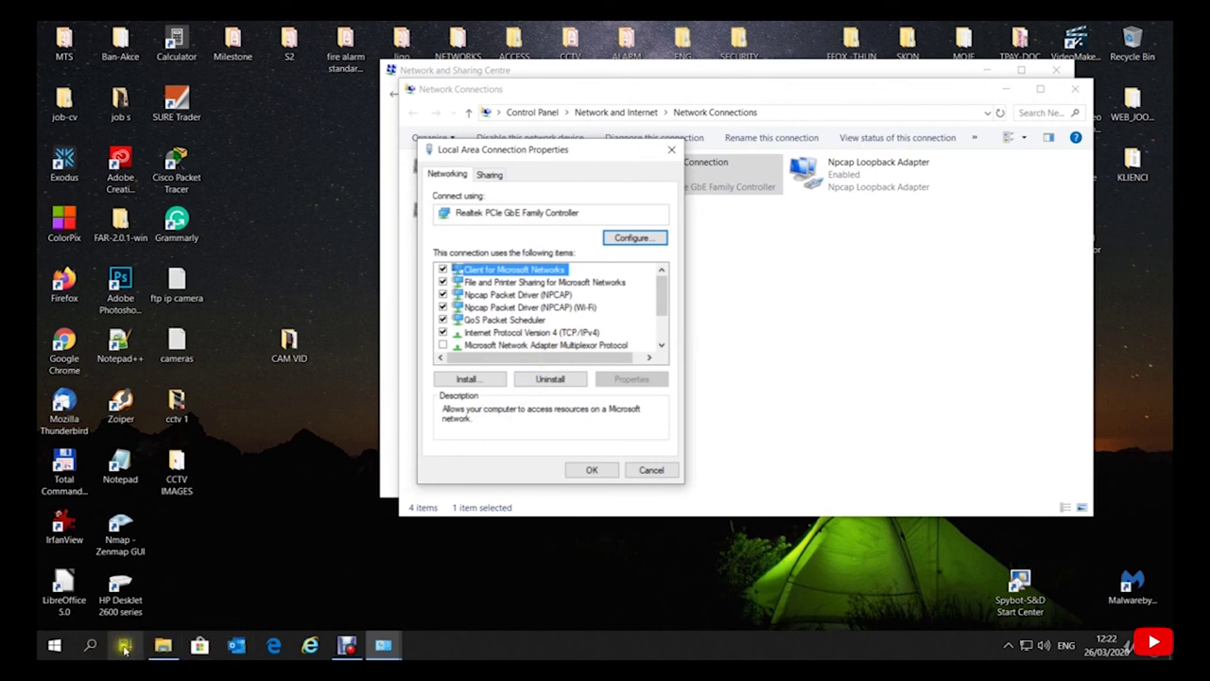
- Open Command Prompt, run ipconfig to check the computer's current network configuration, and minimise the window
{"action": "left_click", "coordinate": [89, 645]}
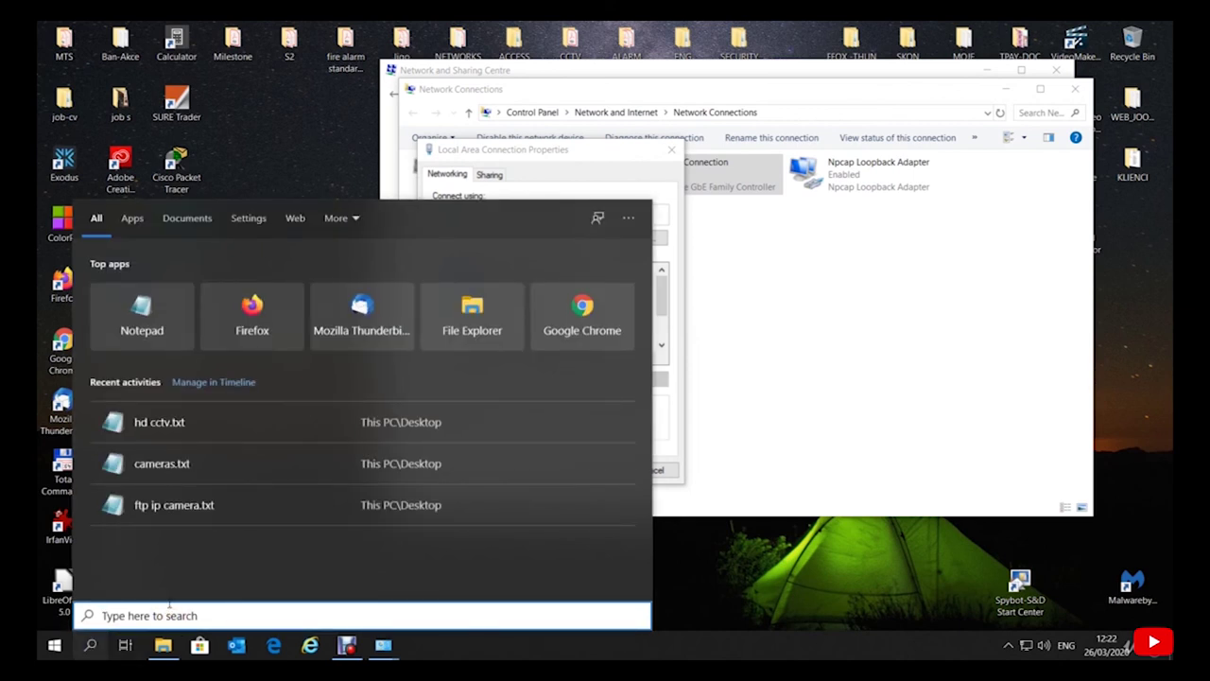
{"action": "type", "text": "cmd"}
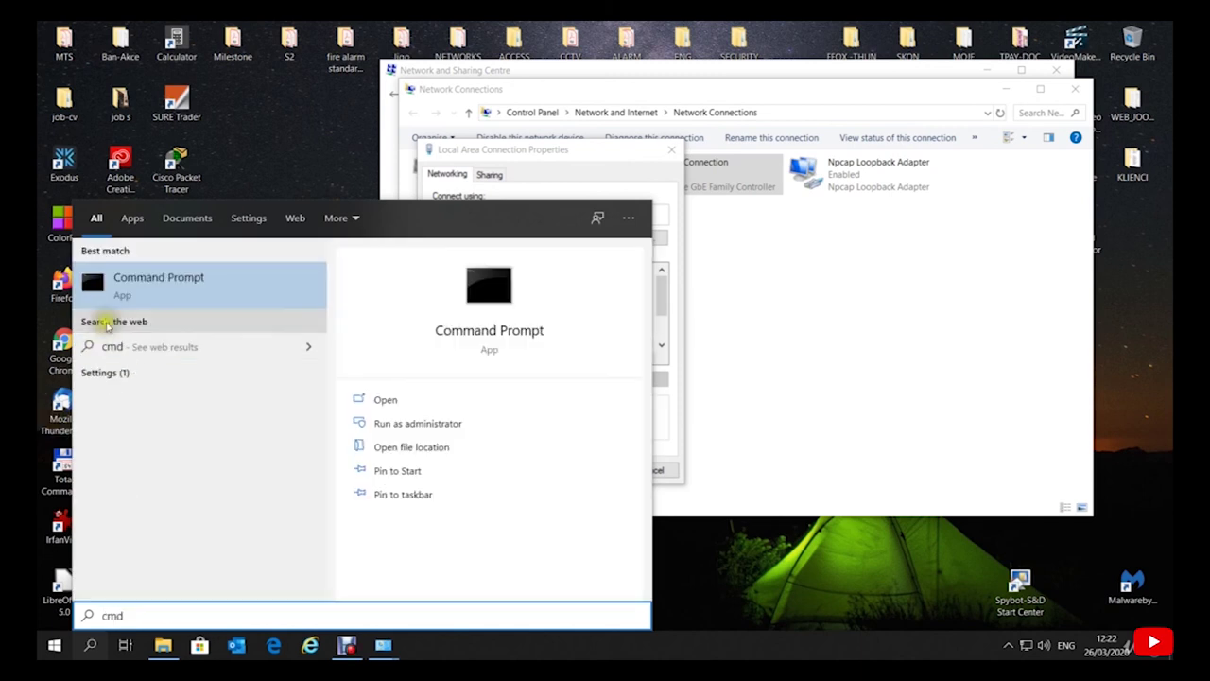
{"action": "left_click", "coordinate": [135, 276]}
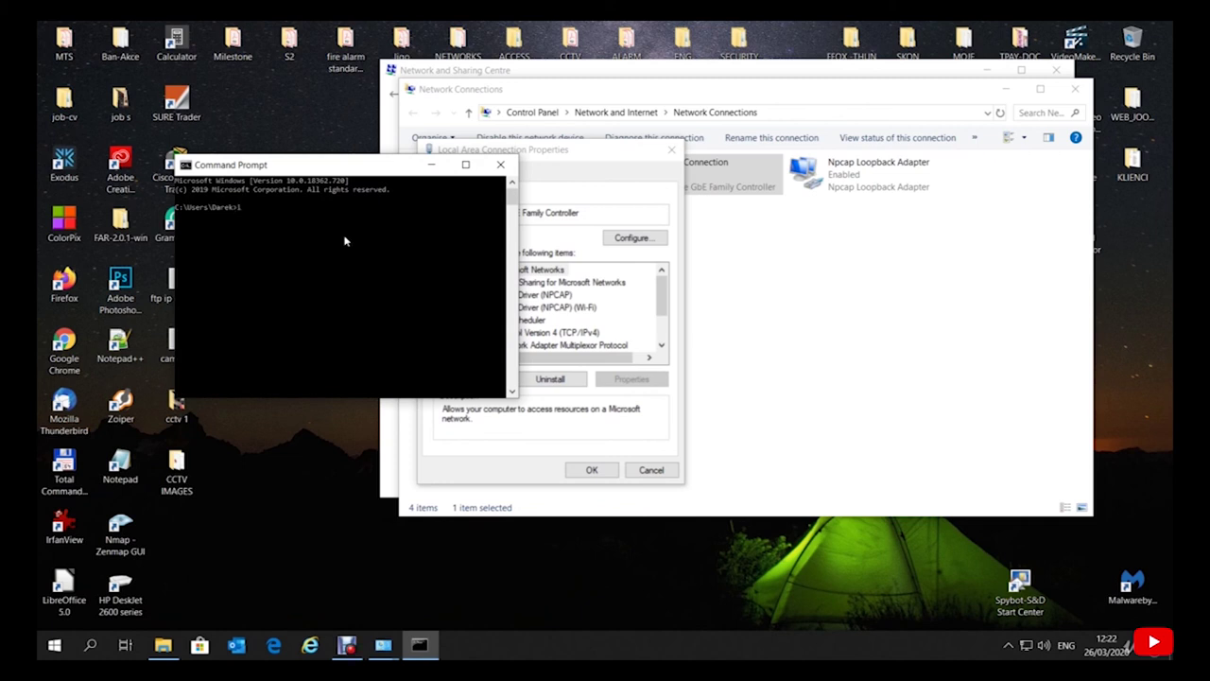
{"action": "type", "text": "ipcon"}
{"action": "key", "text": "BackSpace"}
{"action": "type", "text": "fig"}
{"action": "key", "text": "Return"}
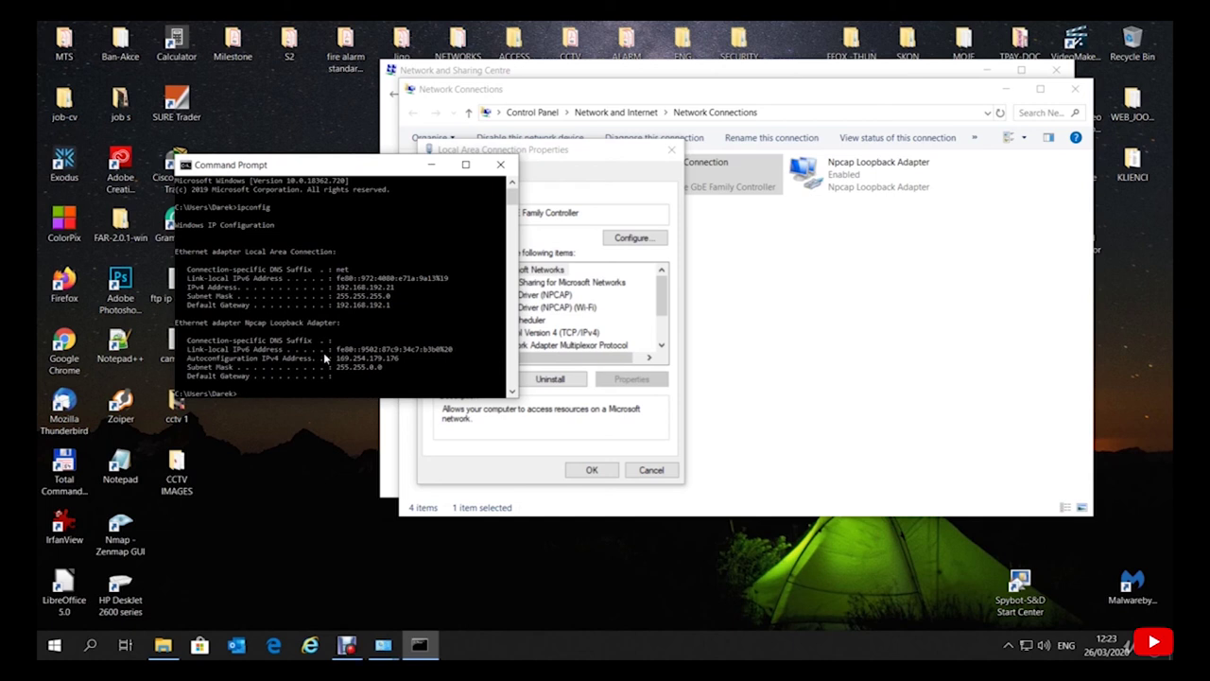
{"action": "left_click", "coordinate": [429, 166]}
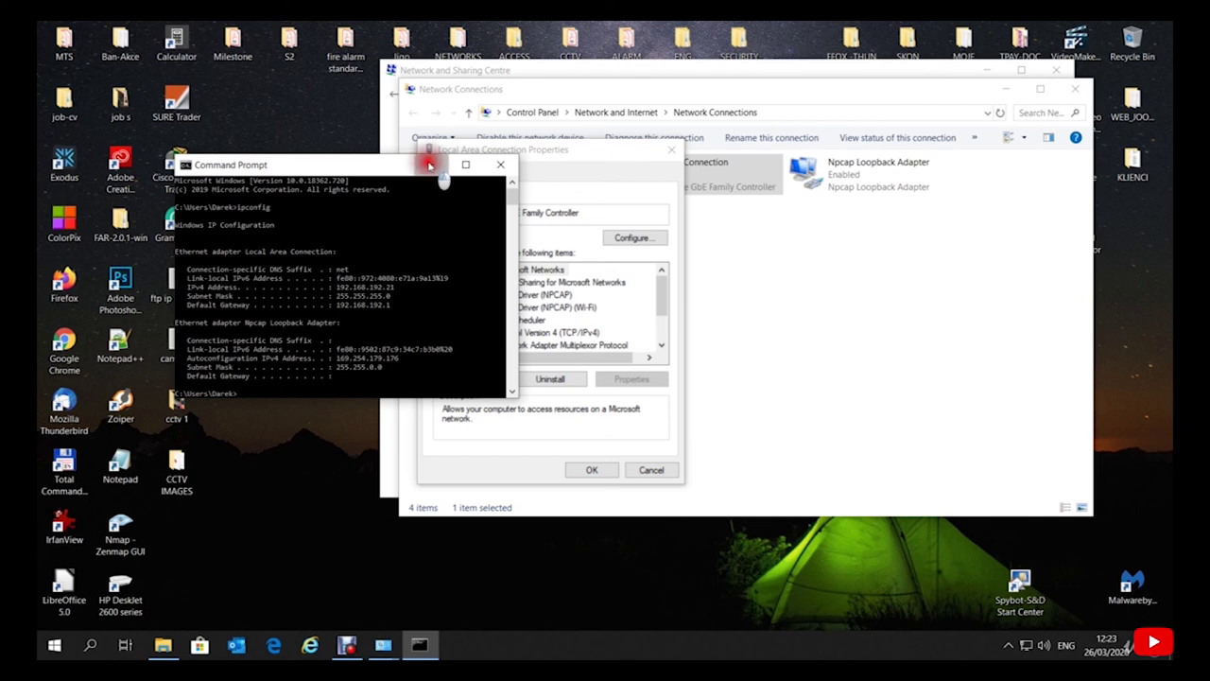
- In the Local Area Connection's IPv4 properties, switch to a manual IP address and enter 192.168.192.122
{"action": "left_click", "coordinate": [593, 336]}
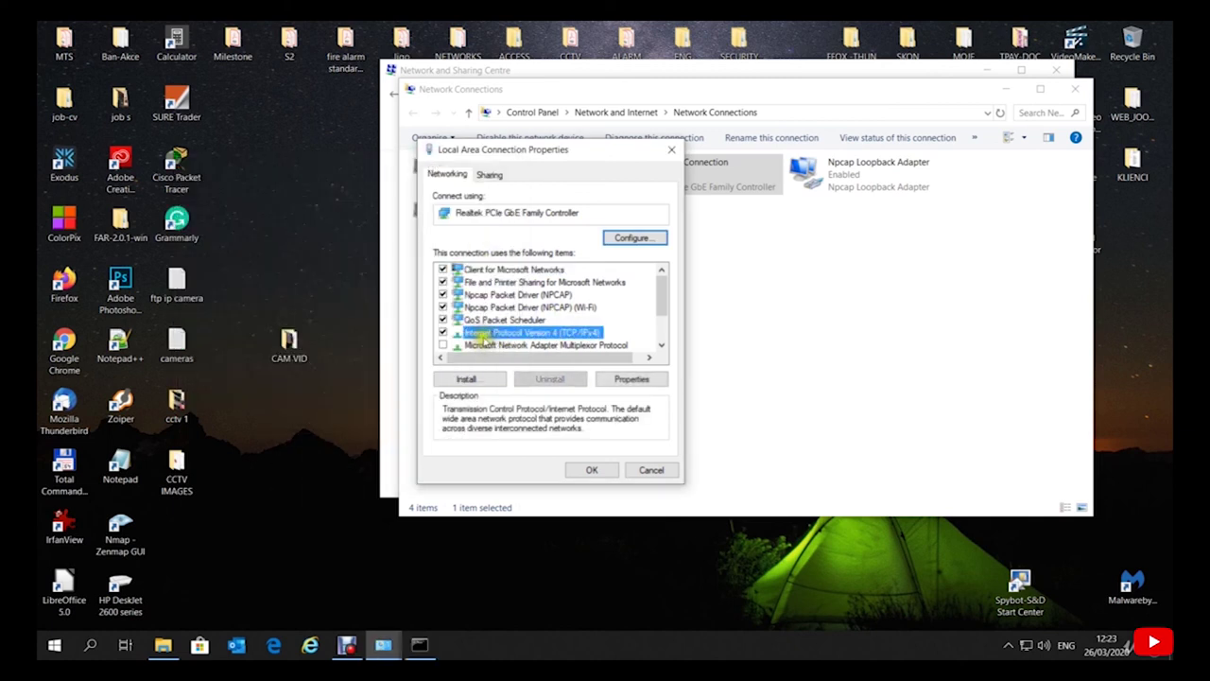
{"action": "double_click", "coordinate": [556, 333]}
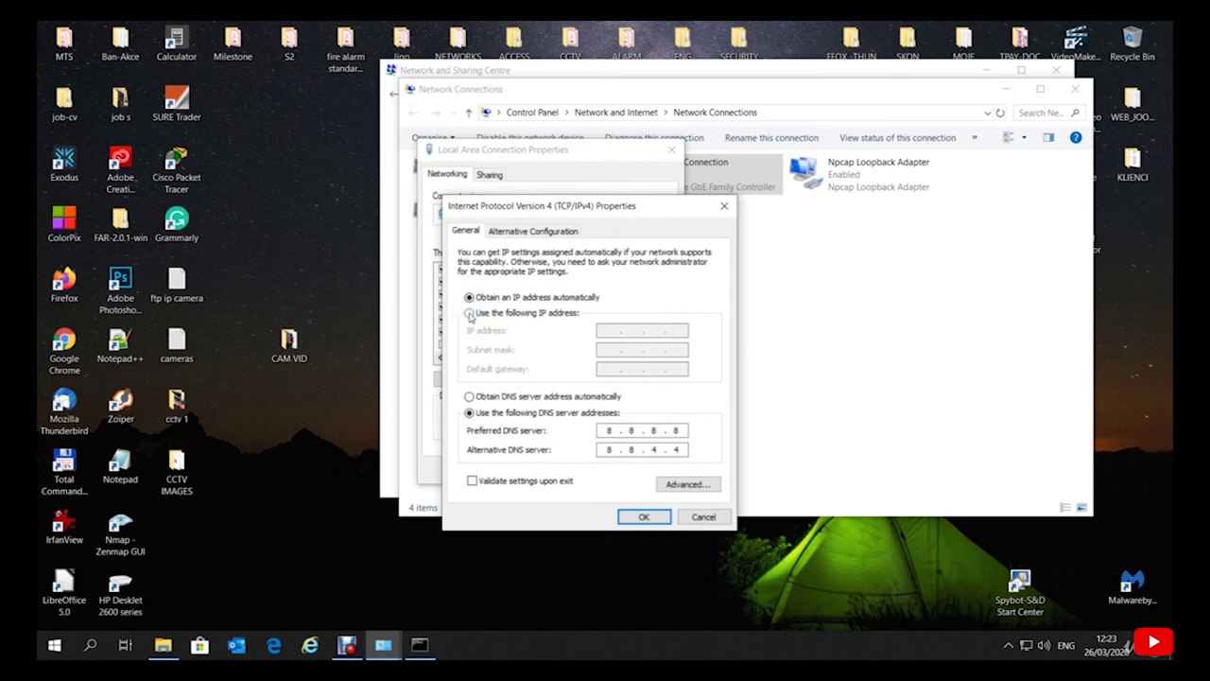
{"action": "left_click", "coordinate": [470, 313]}
{"action": "left_click", "coordinate": [615, 330]}
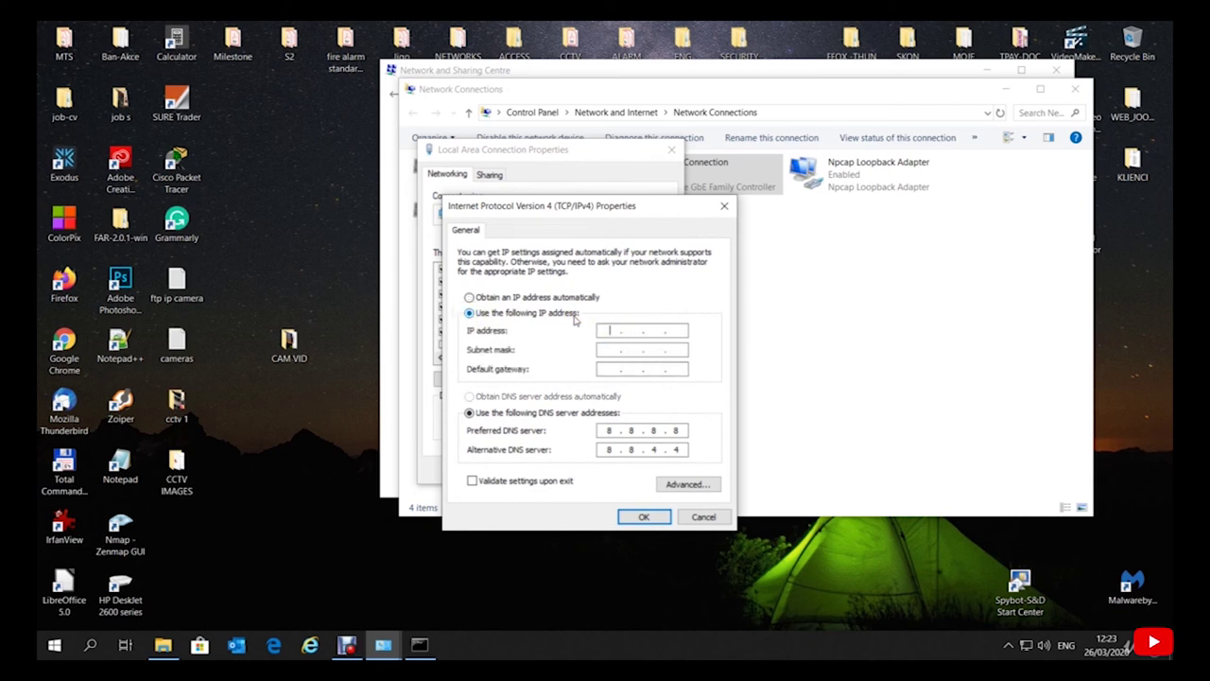
{"action": "type", "text": "192 . 168 . 192 ."}
{"action": "type", "text": "122"}
- Fill in subnet mask 255.255.255.0 and default gateway 192.168.192.1, and apply the static IPv4 settings to the connection
{"action": "left_click", "coordinate": [608, 349]}
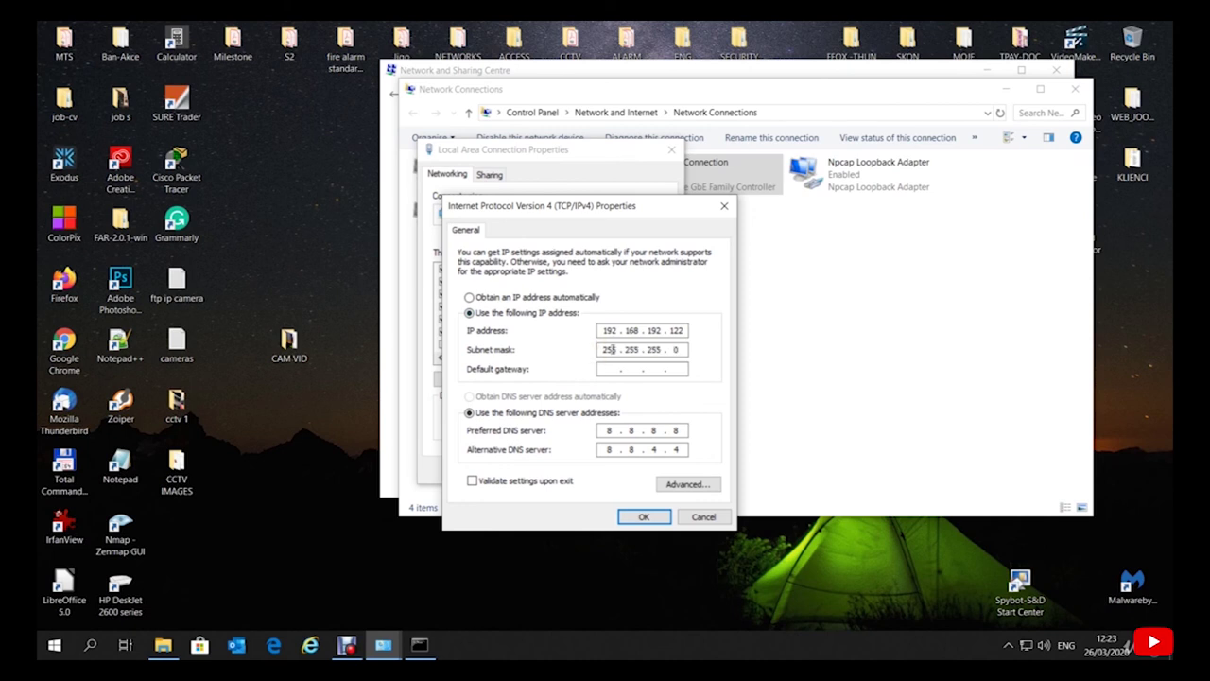
{"action": "left_click", "coordinate": [605, 370]}
{"action": "type", "text": "192 . 168 . 192 . 1"}
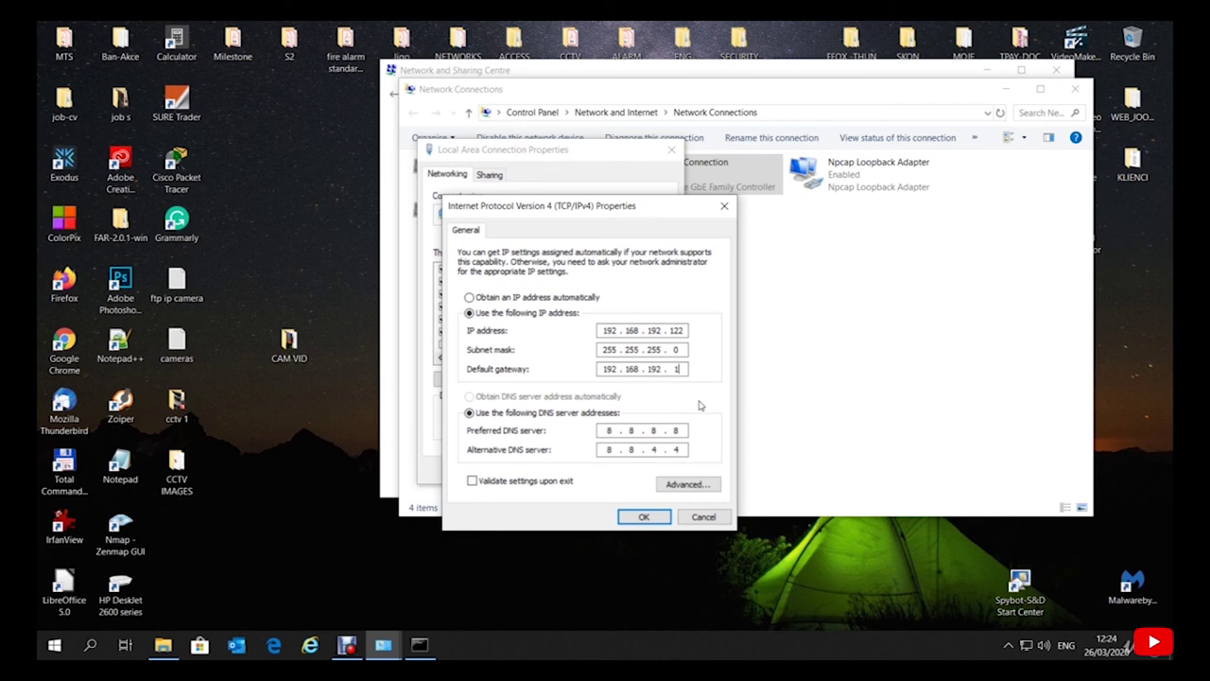
{"action": "left_click", "coordinate": [646, 517]}
{"action": "left_click", "coordinate": [585, 466]}
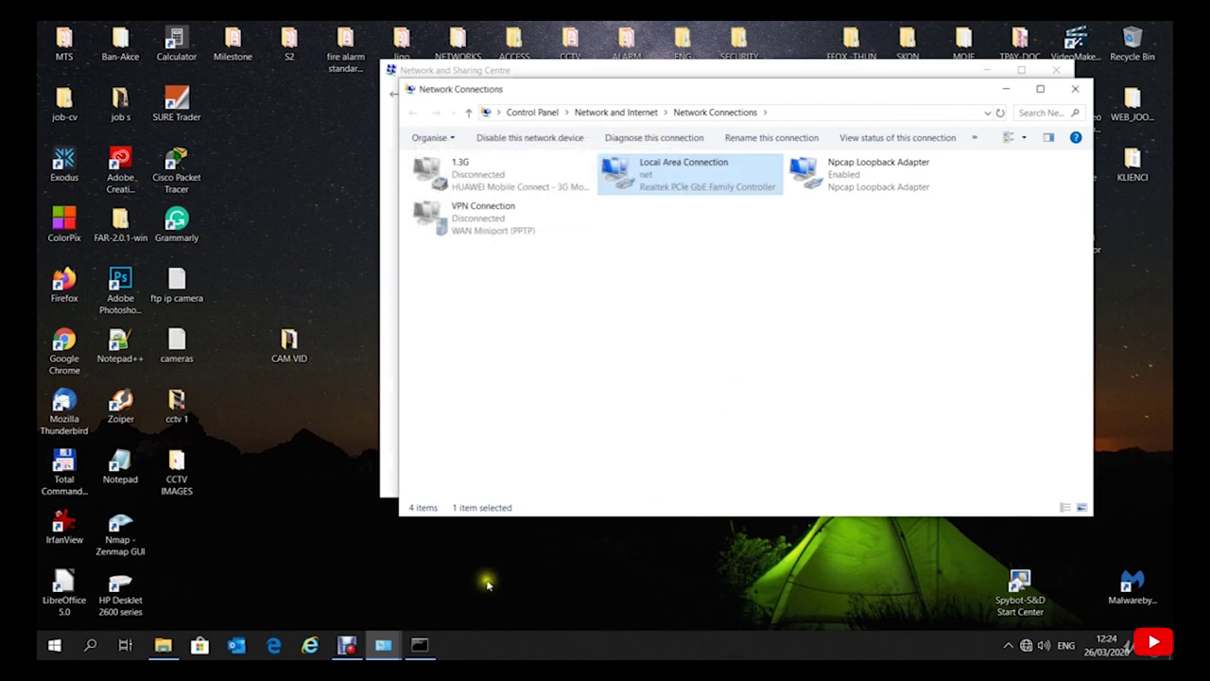
- Run ipconfig again in Command Prompt to check the static address, and minimise the window
{"action": "left_click", "coordinate": [422, 644]}
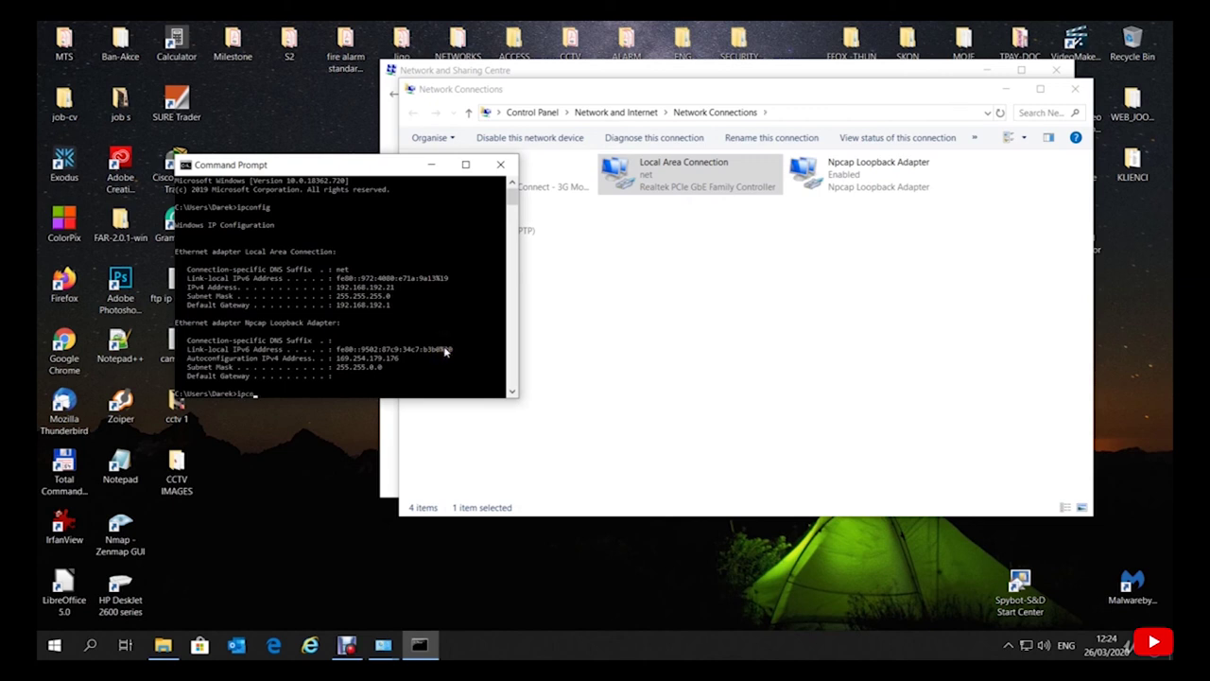
{"action": "key", "text": "Return"}
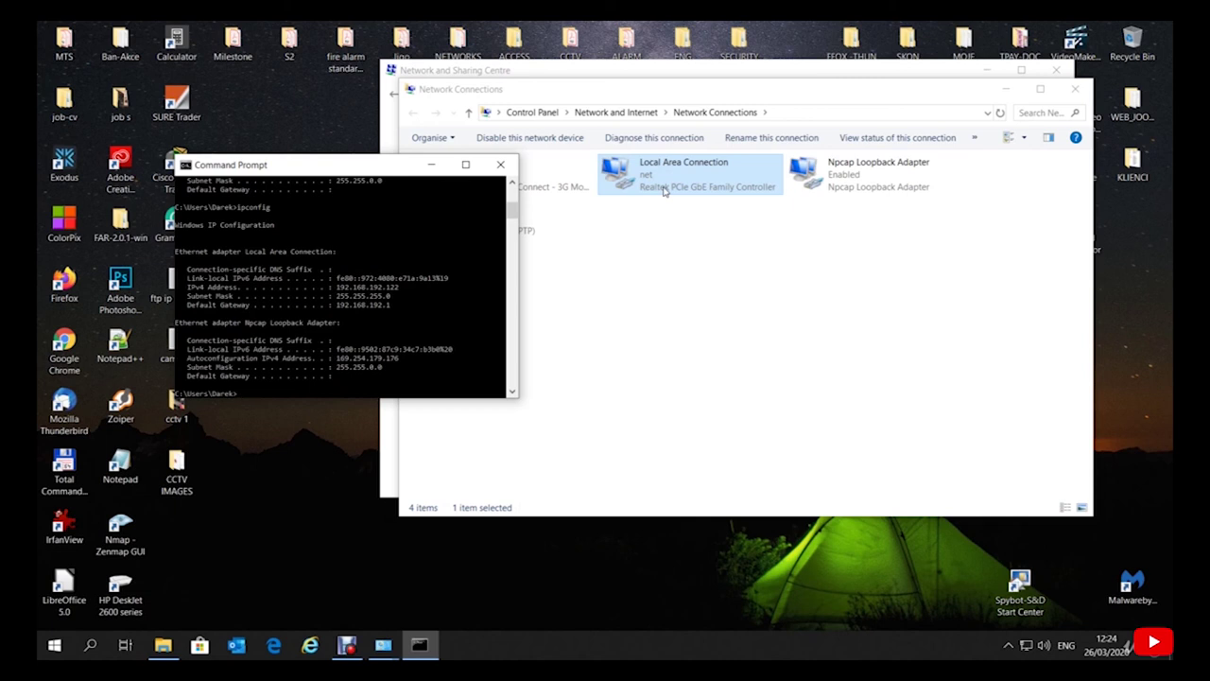
{"action": "left_click", "coordinate": [431, 164]}
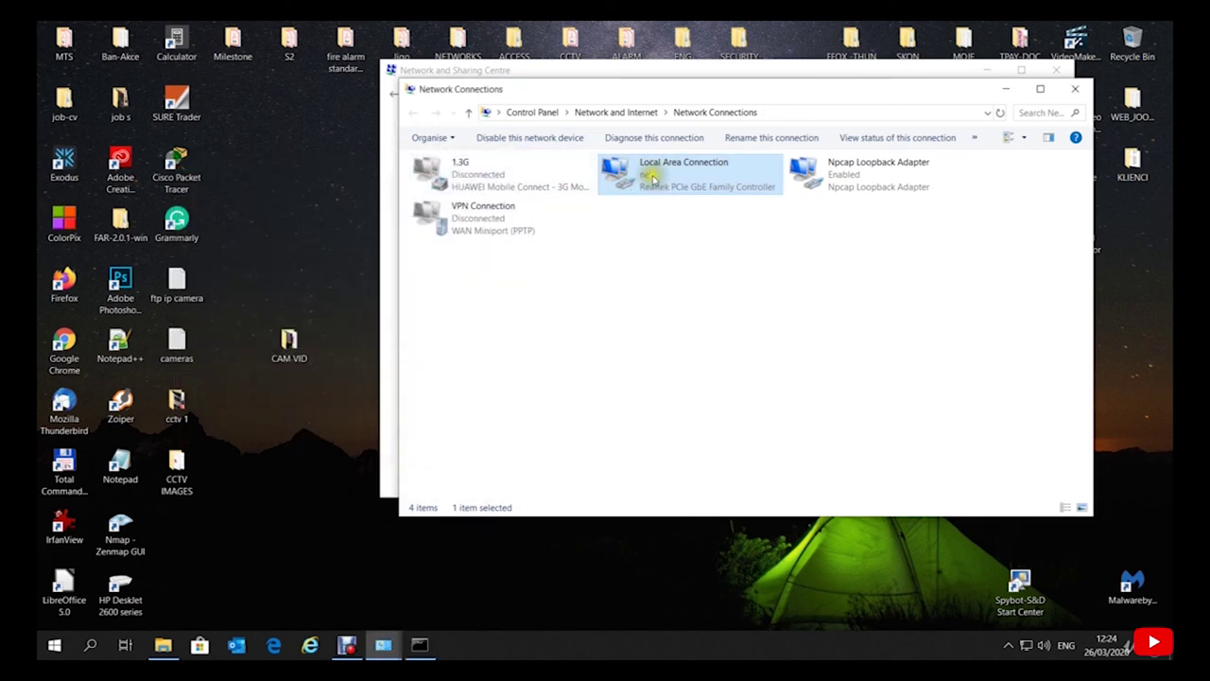
- Set the Local Area Connection's IPv4 properties back to obtaining an IP address automatically and apply the change
{"action": "right_click", "coordinate": [654, 178]}
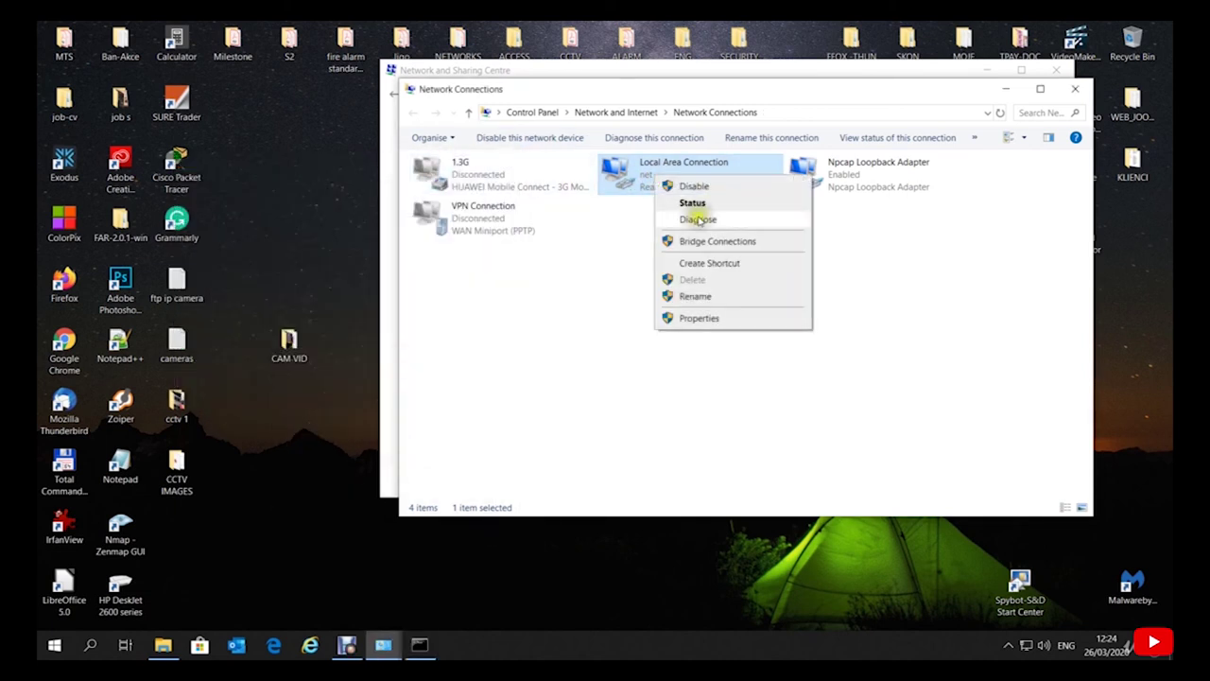
{"action": "left_click", "coordinate": [731, 320]}
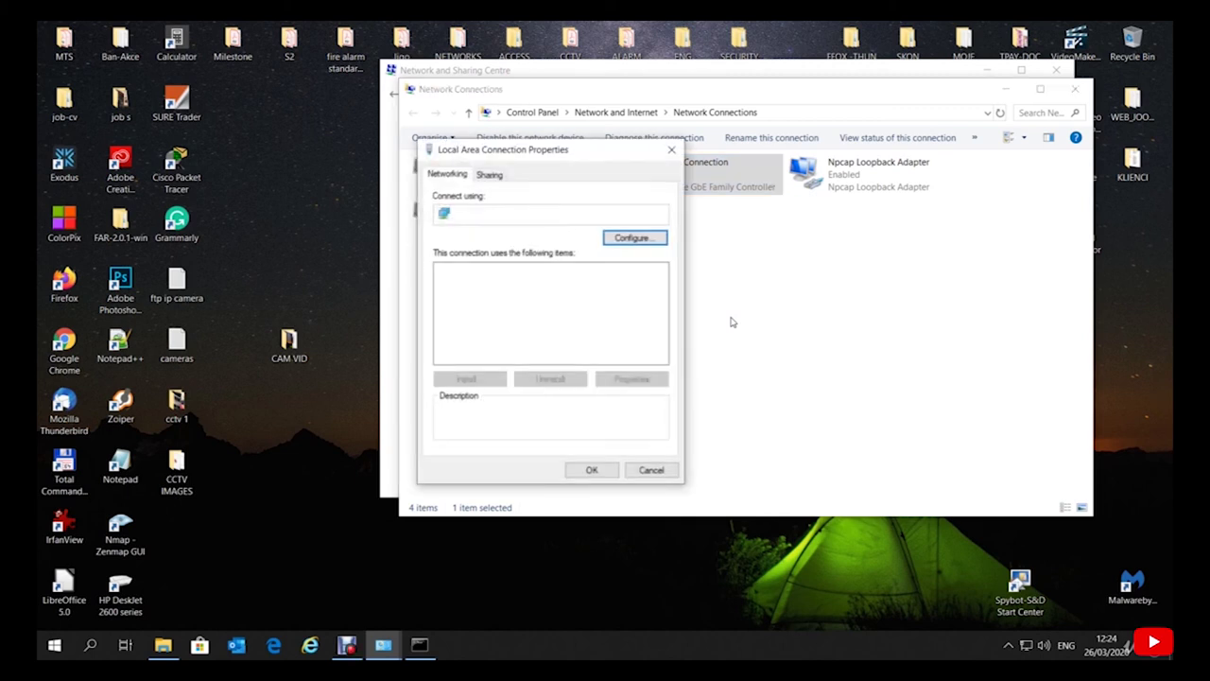
{"action": "double_click", "coordinate": [588, 332]}
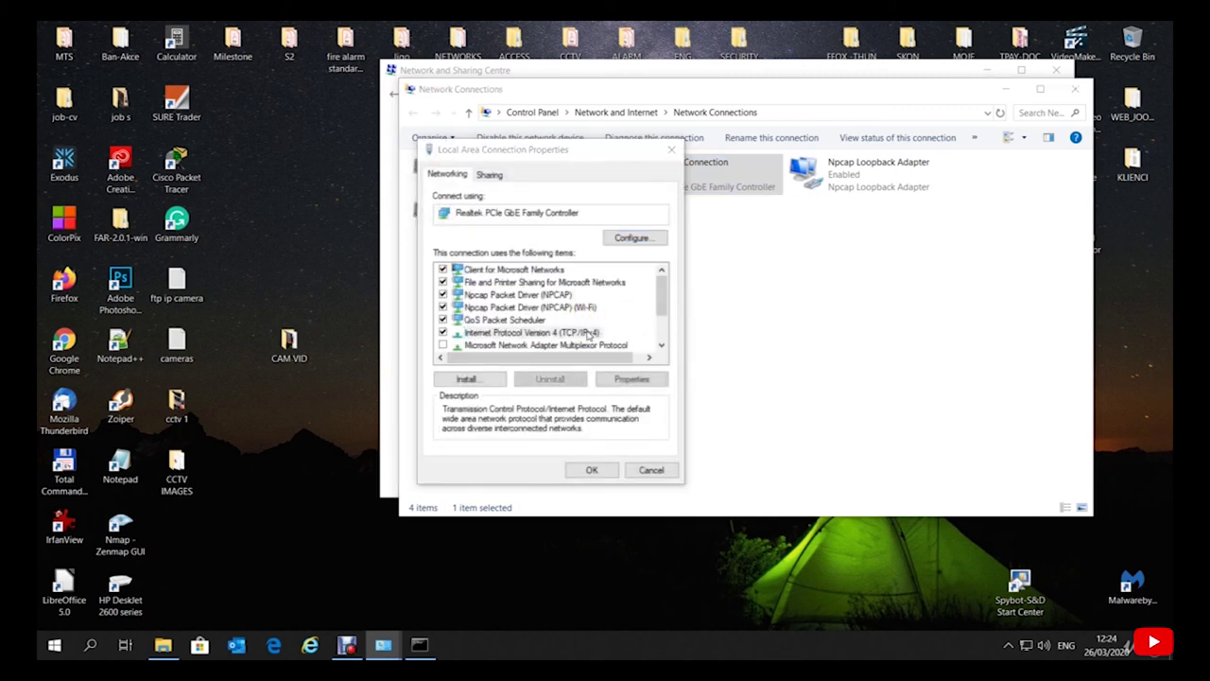
{"action": "left_click", "coordinate": [469, 298]}
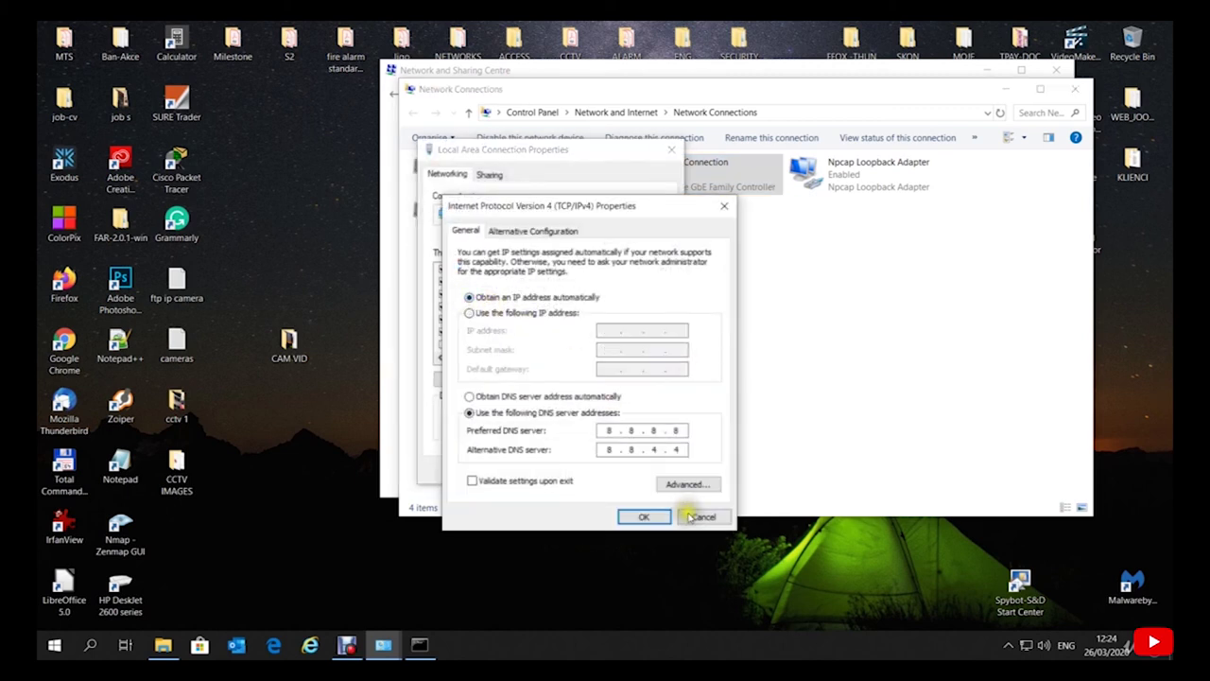
{"action": "left_click", "coordinate": [644, 518]}
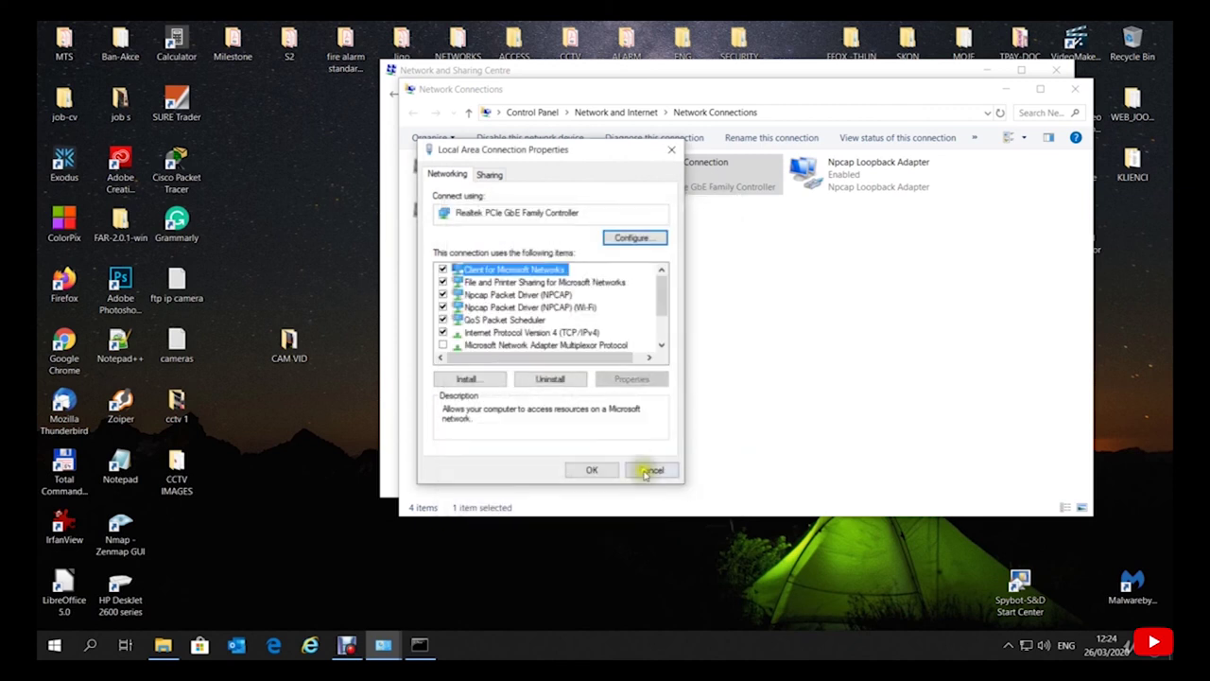
{"action": "key", "text": "Return"}
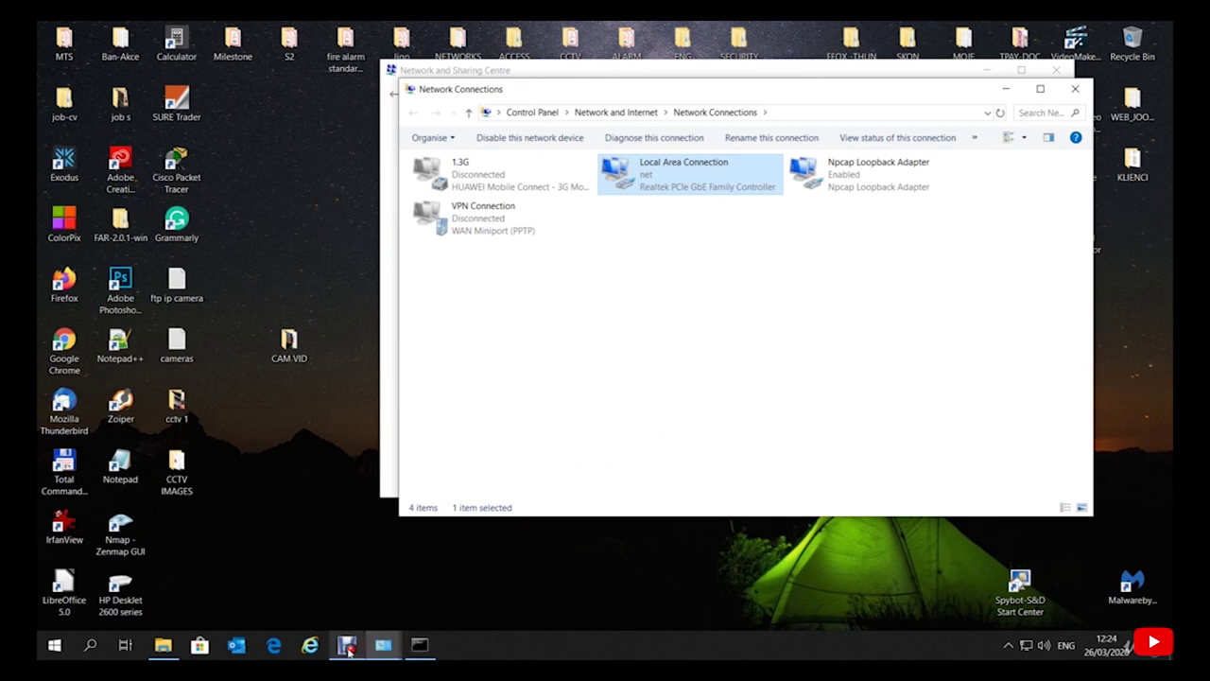
- Return to Command Prompt and run ipconfig to check the automatically assigned address
{"action": "left_click", "coordinate": [420, 647]}
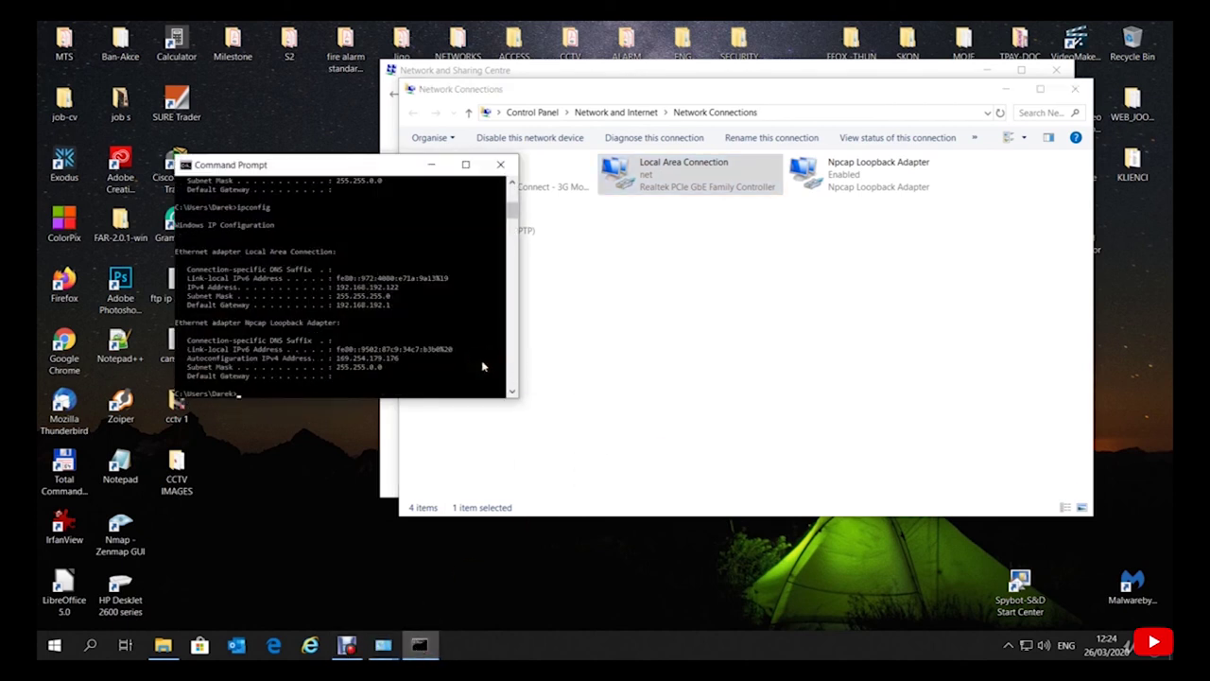
{"action": "type", "text": "ipconfig"}
{"action": "key", "text": "Return"}
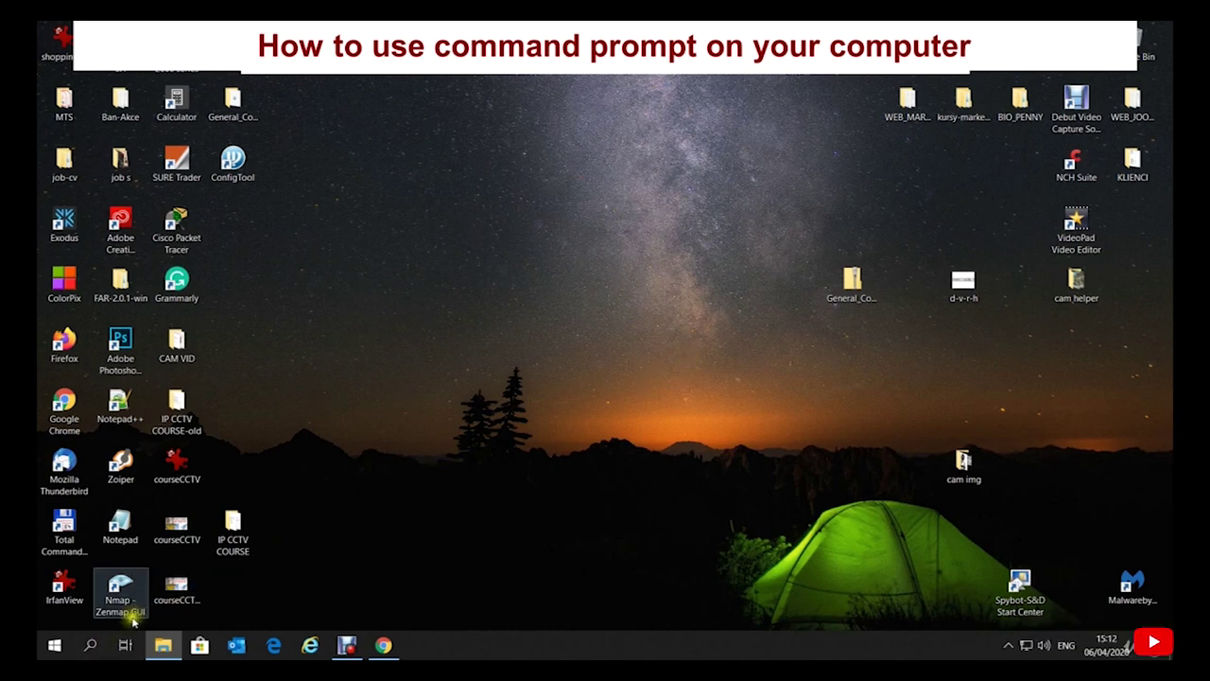
- Find and open Command Prompt with a search for cmd, and move its window towards the middle of the desktop
{"action": "left_click", "coordinate": [88, 647]}
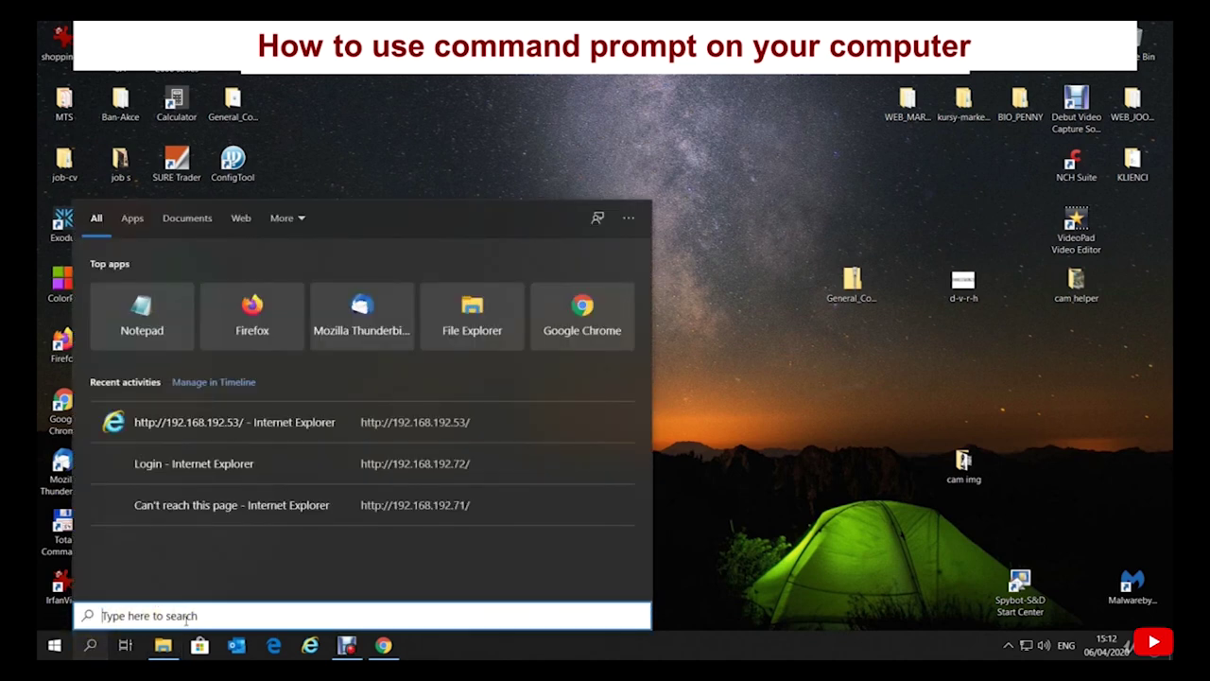
{"action": "type", "text": "cmd"}
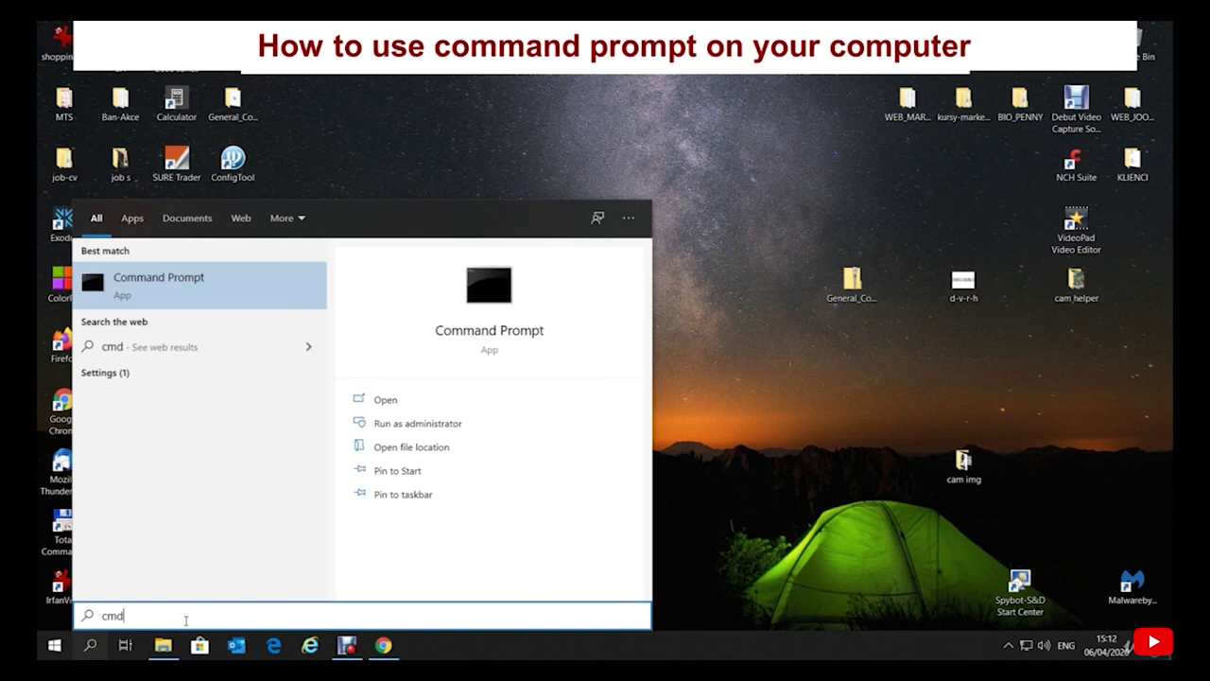
{"action": "left_click", "coordinate": [505, 296]}
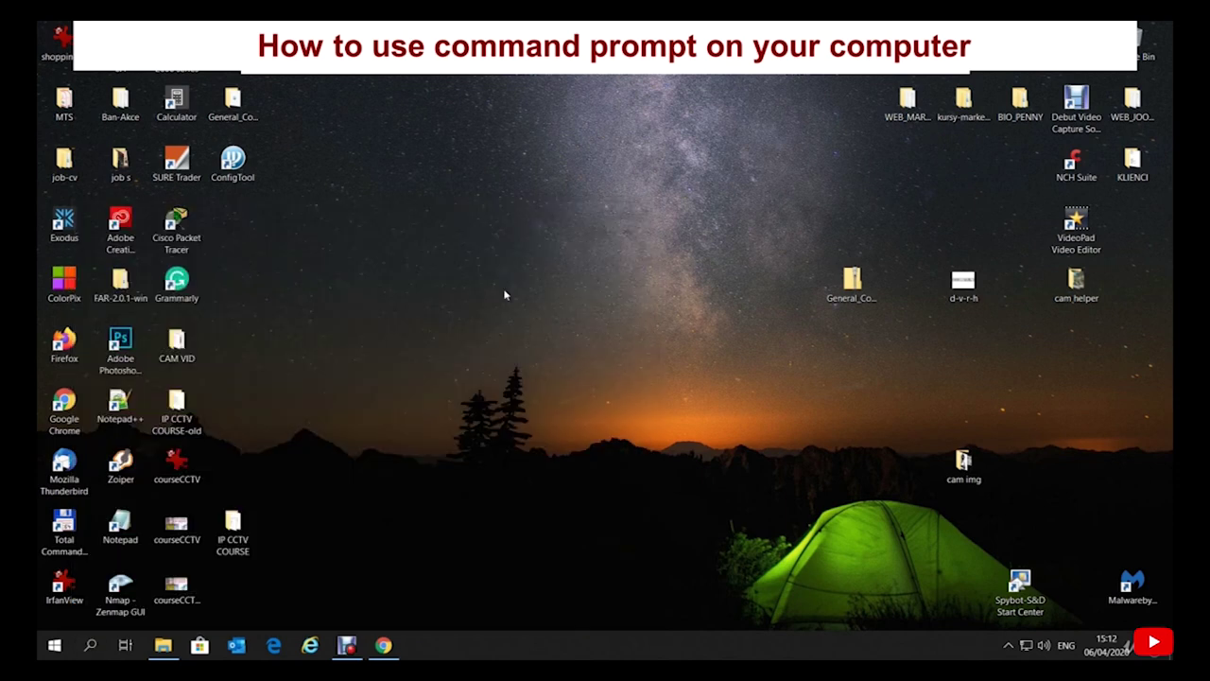
{"action": "left_click_drag", "start_coordinate": [295, 85], "coordinate": [580, 191]}
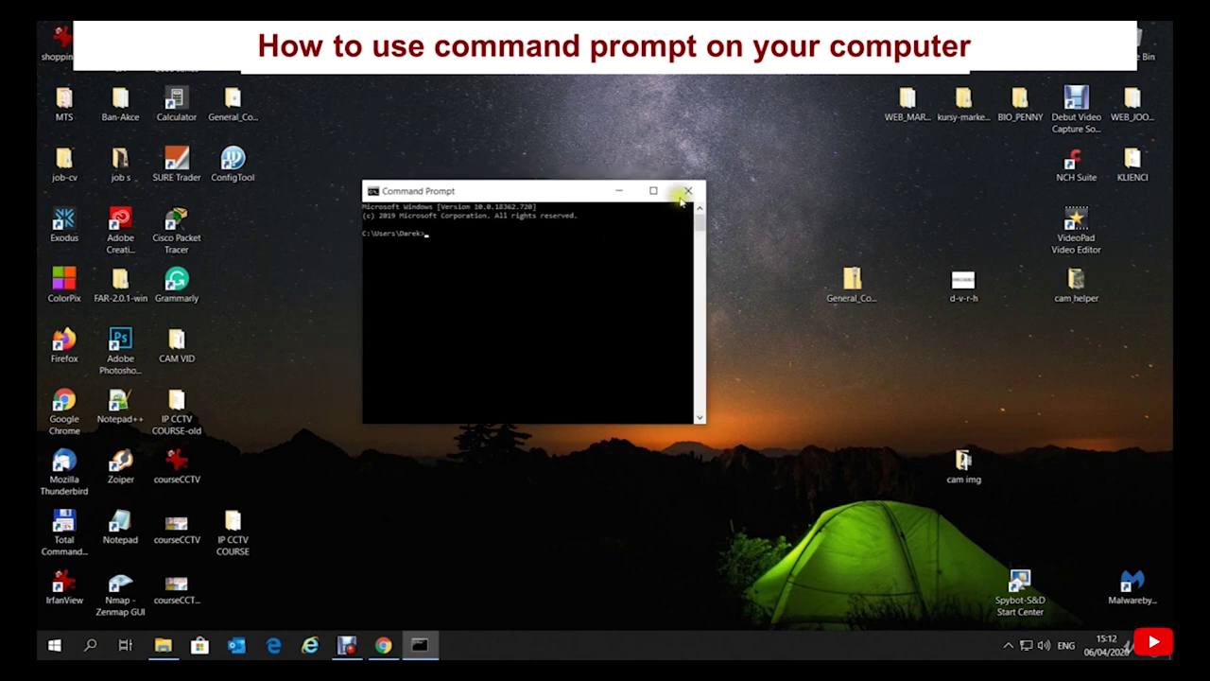
{"action": "right_click", "coordinate": [517, 223]}
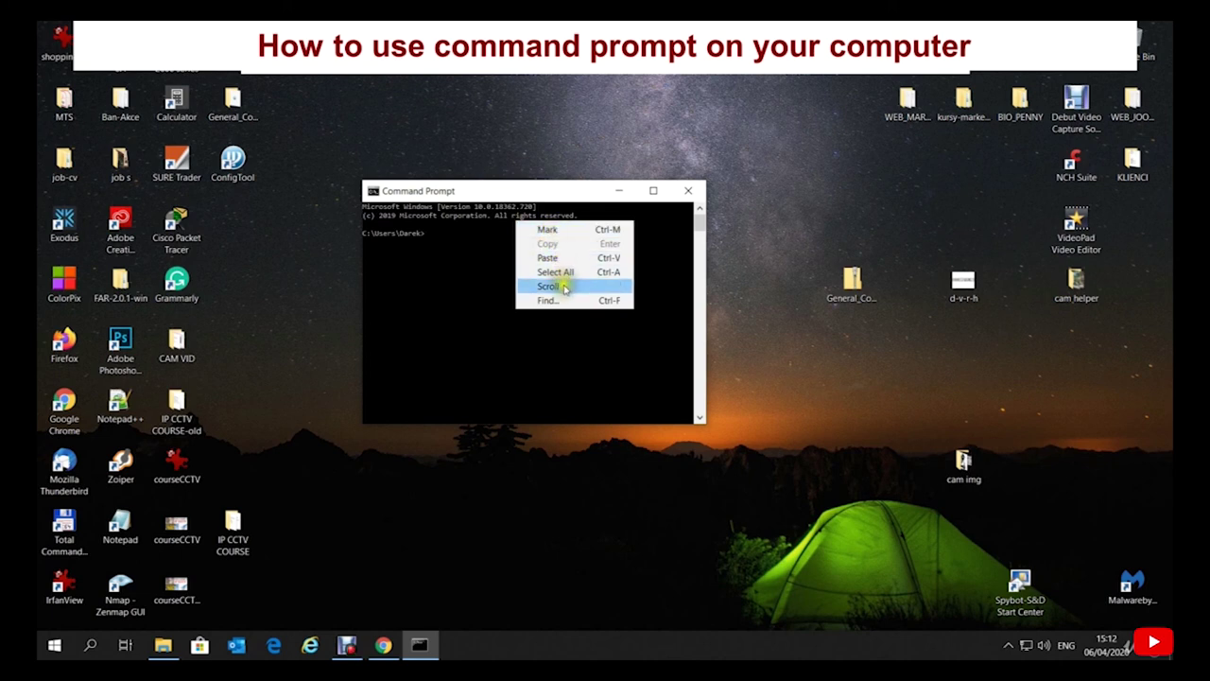
{"action": "left_click", "coordinate": [495, 194]}
{"action": "right_click", "coordinate": [494, 194]}
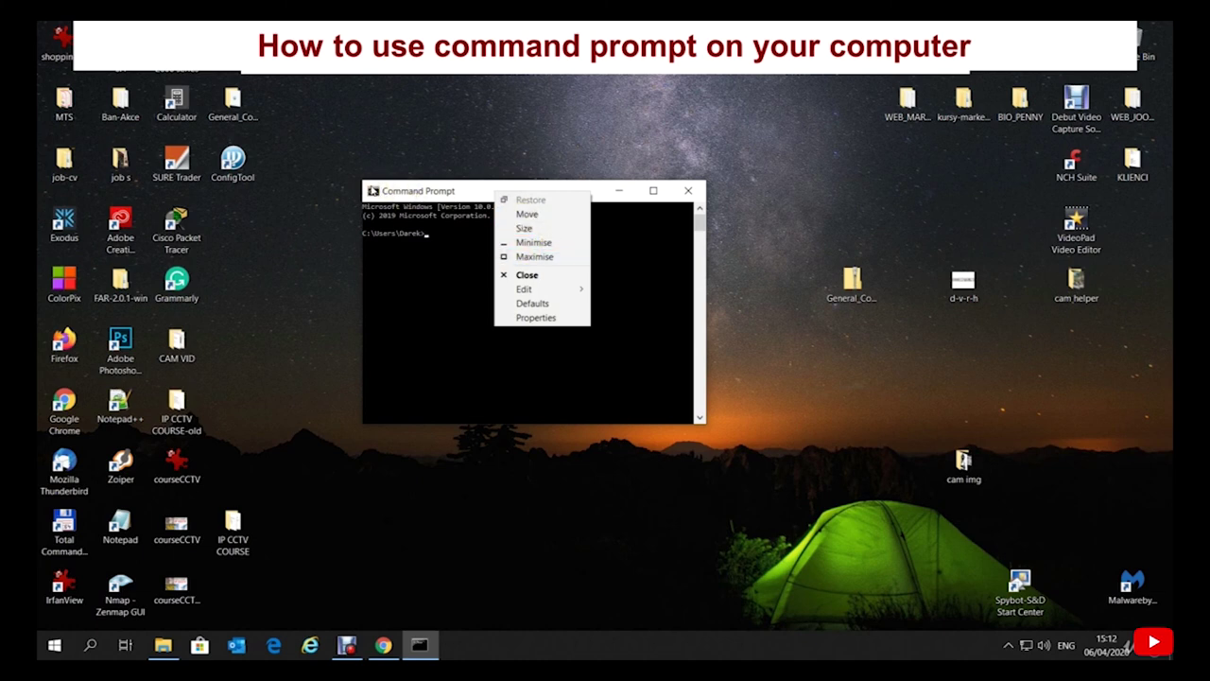
- Open the Command Prompt window's properties and set the cursor size to Large
{"action": "left_click", "coordinate": [375, 192]}
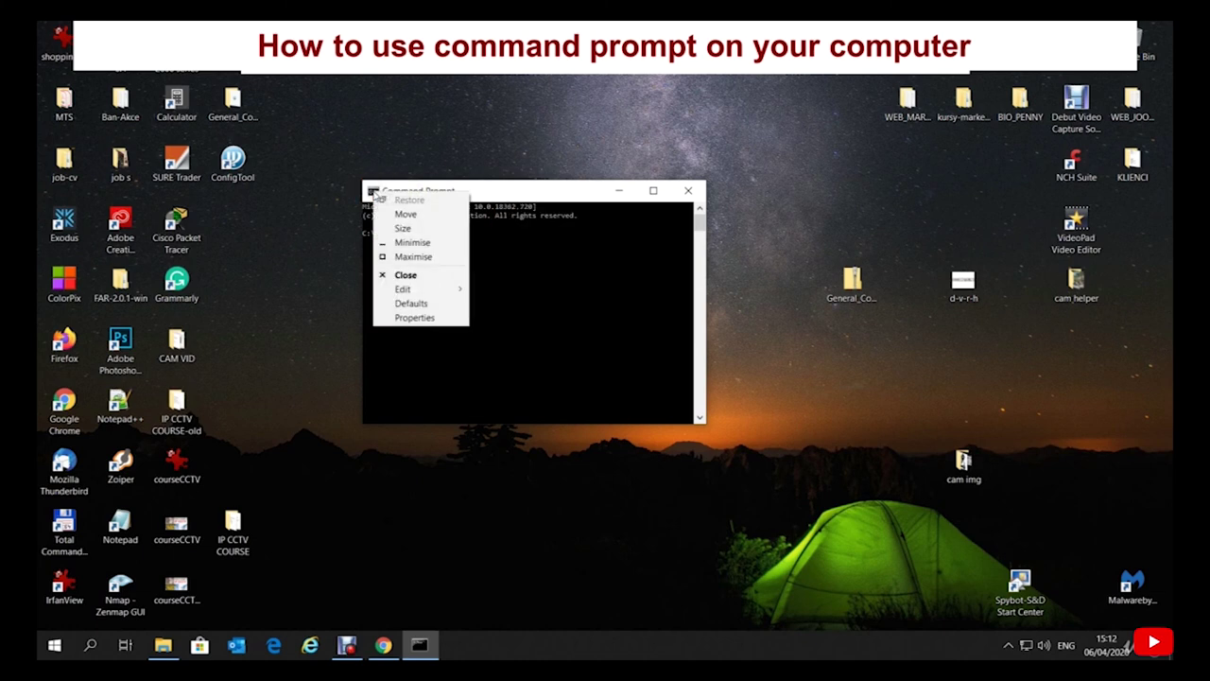
{"action": "left_click", "coordinate": [416, 318]}
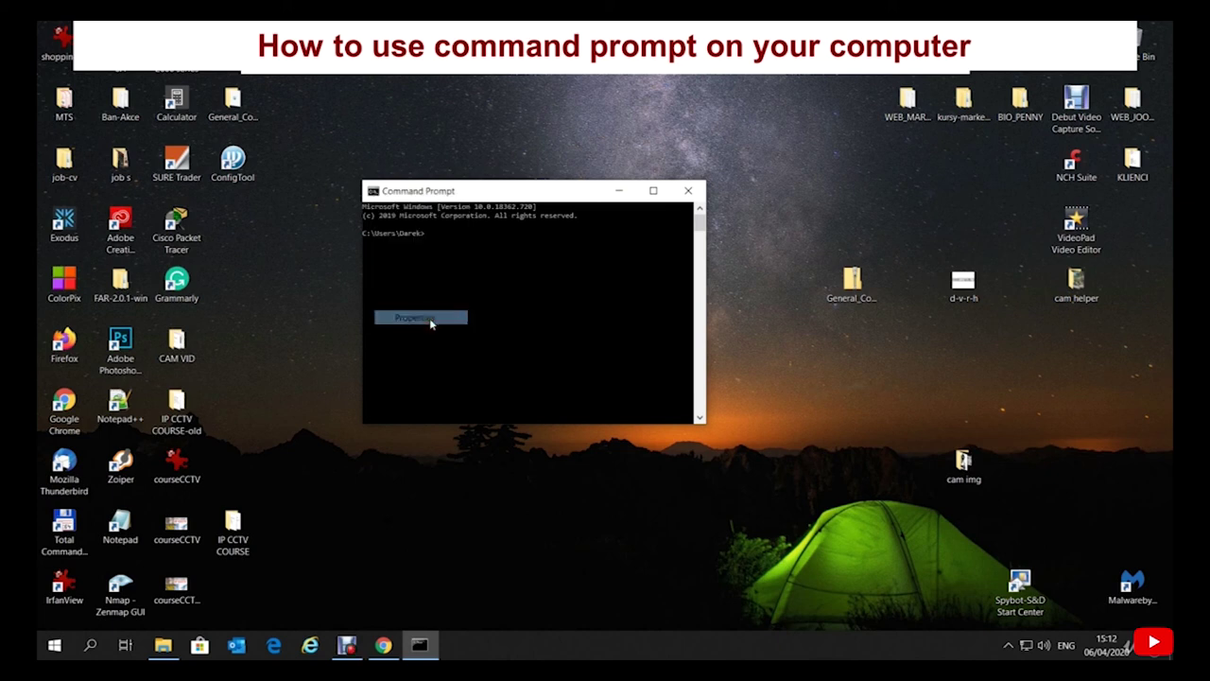
{"action": "left_click", "coordinate": [542, 345]}
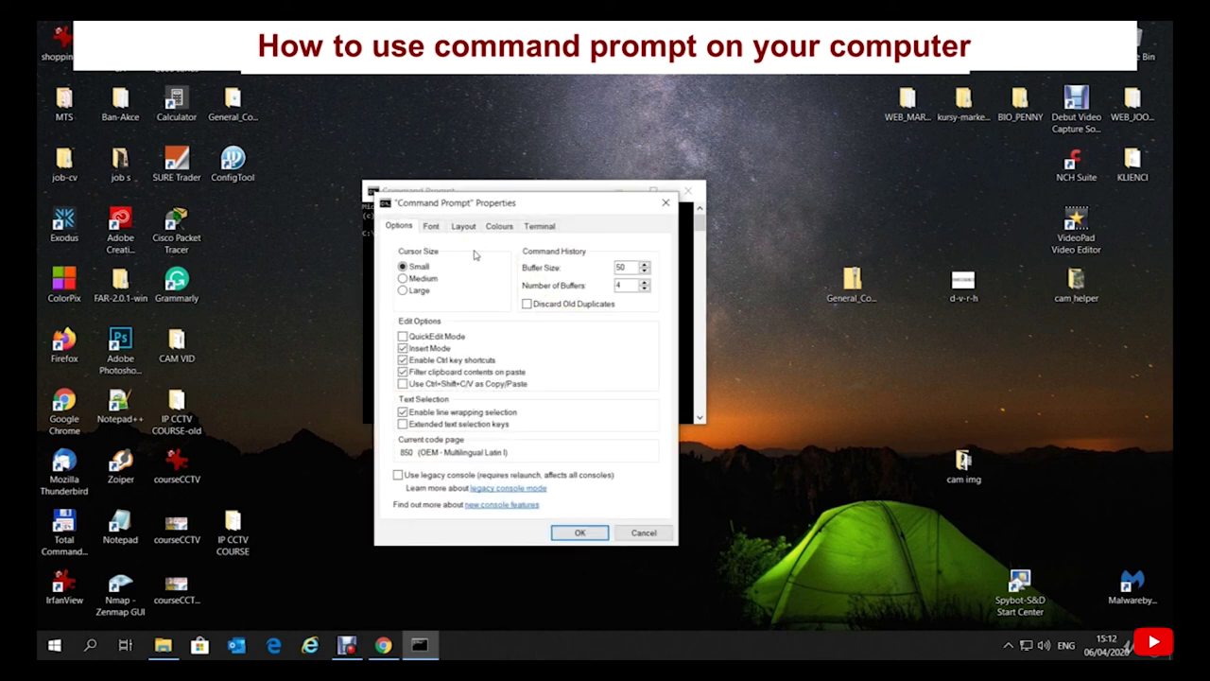
{"action": "left_click", "coordinate": [424, 292]}
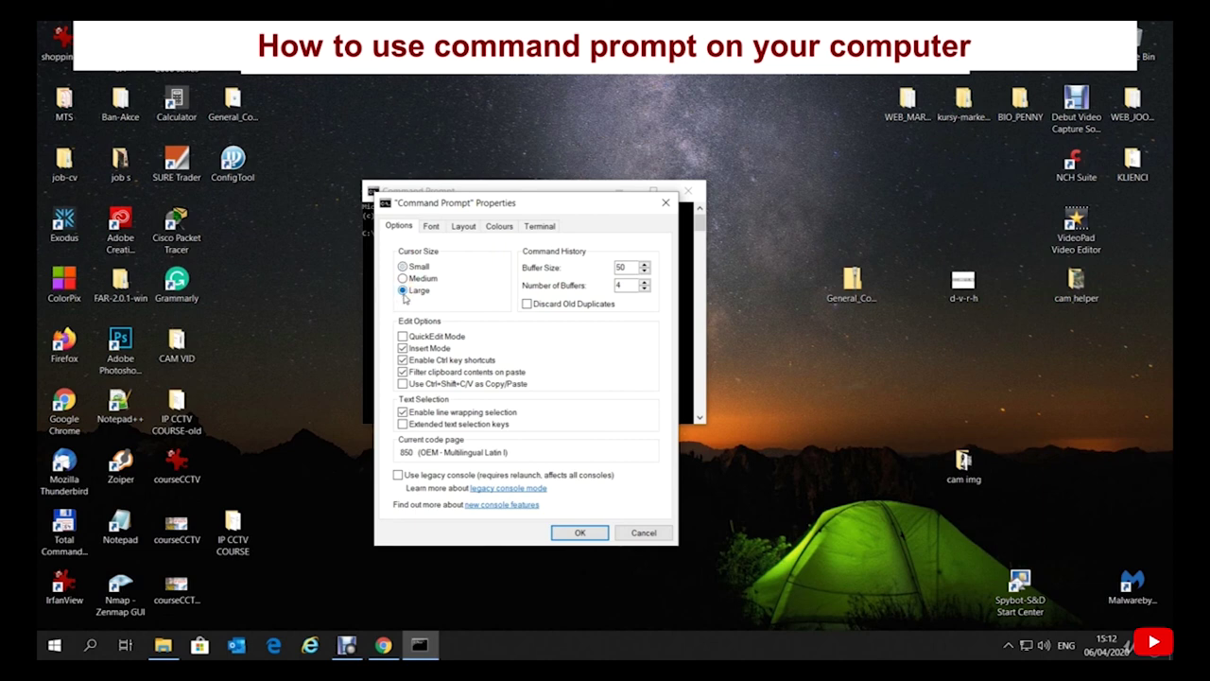
- Set the console font size to 28, apply the properties, and move the enlarged window up towards the desktop's upper left
{"action": "left_click", "coordinate": [431, 227]}
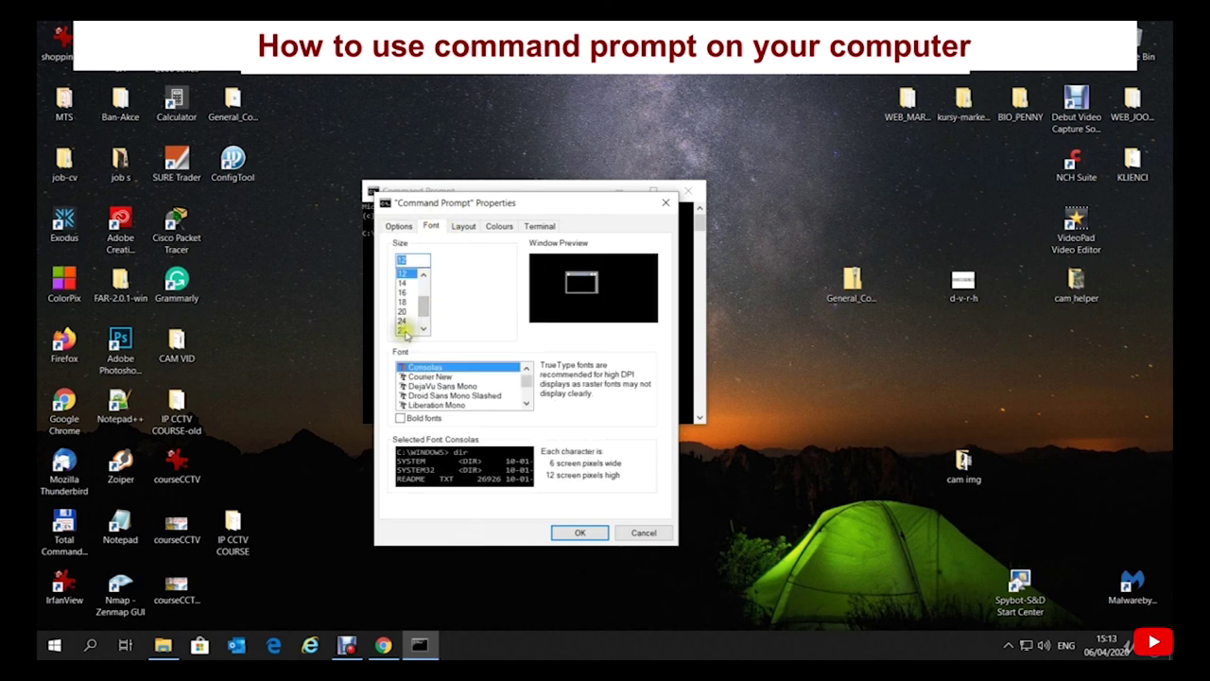
{"action": "left_click_drag", "start_coordinate": [423, 311], "coordinate": [423, 323]}
{"action": "left_click", "coordinate": [405, 313]}
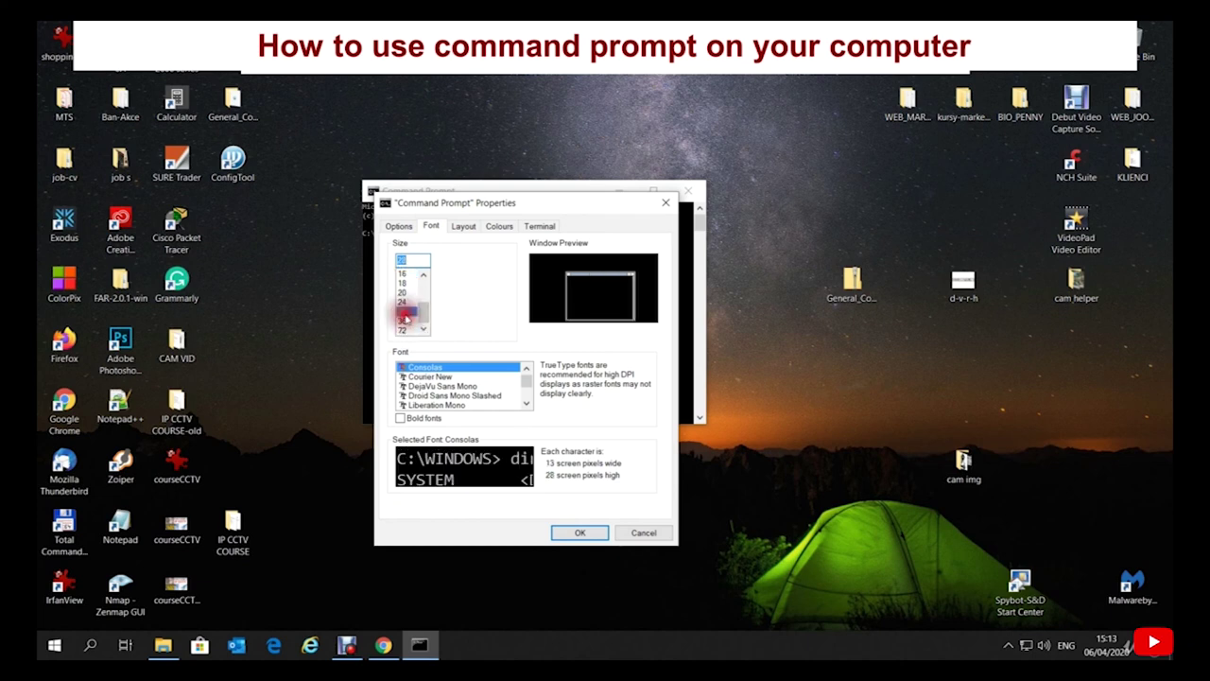
{"action": "left_click", "coordinate": [580, 532]}
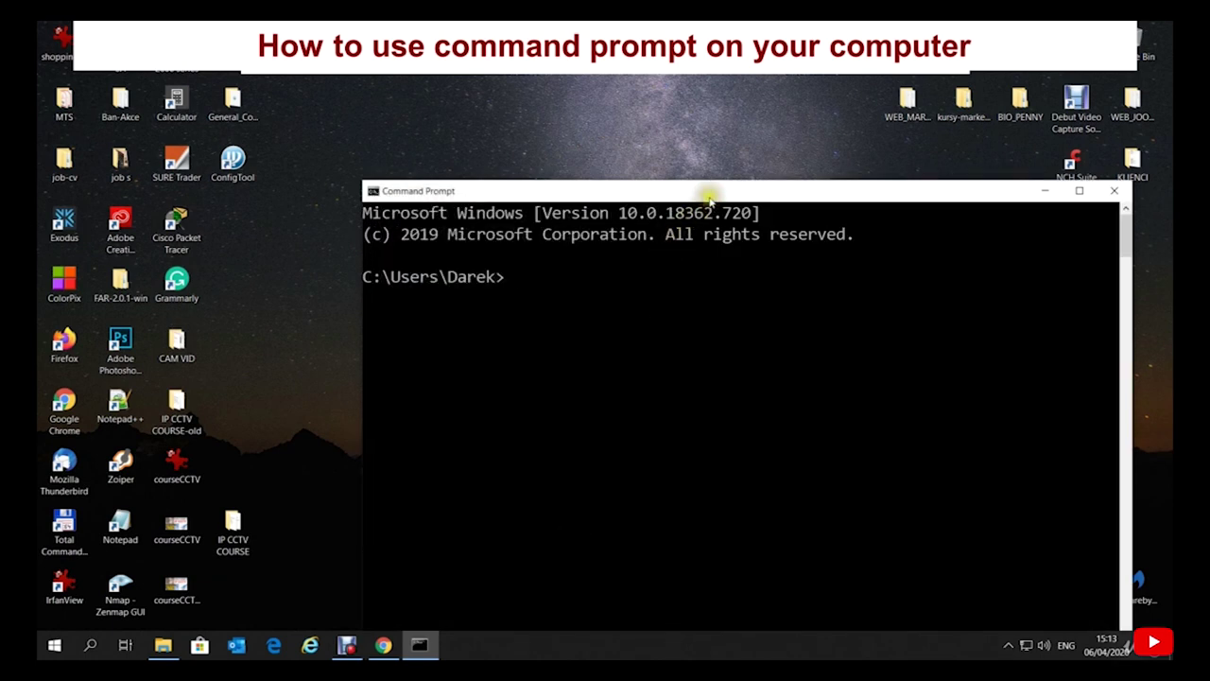
{"action": "left_click_drag", "start_coordinate": [709, 196], "coordinate": [600, 78]}
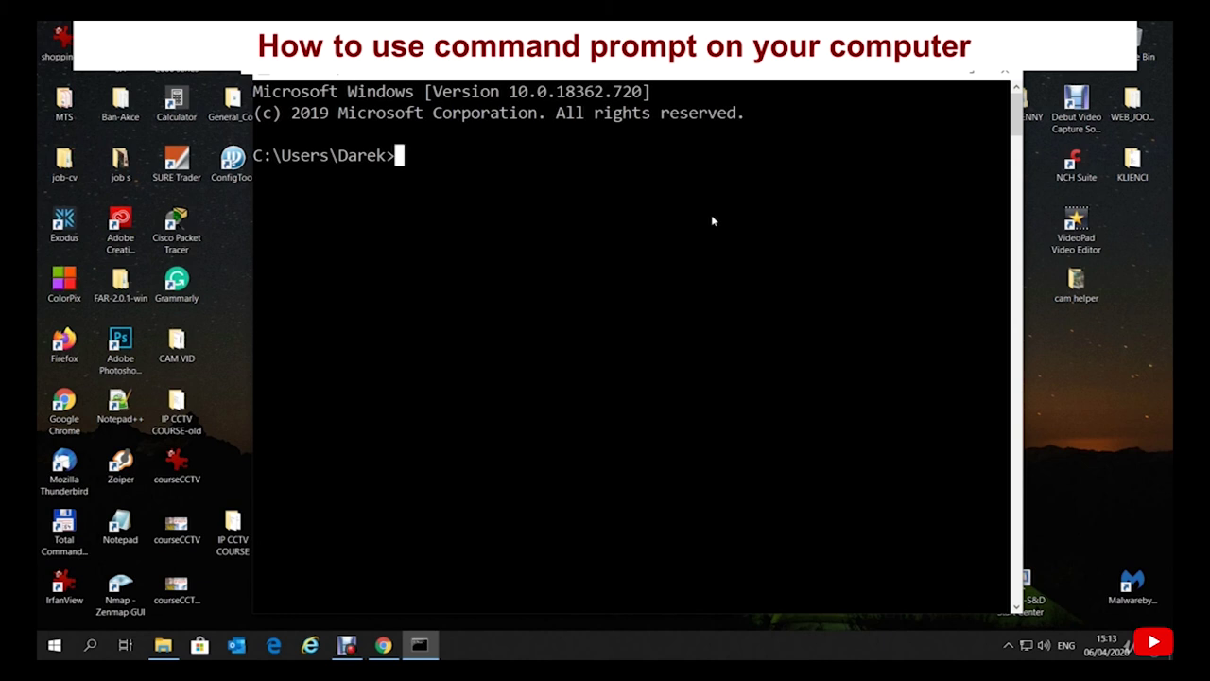
- Run ipconfig in Command Prompt and look through the listed adapter addresses
{"action": "type", "text": "ipconfig"}
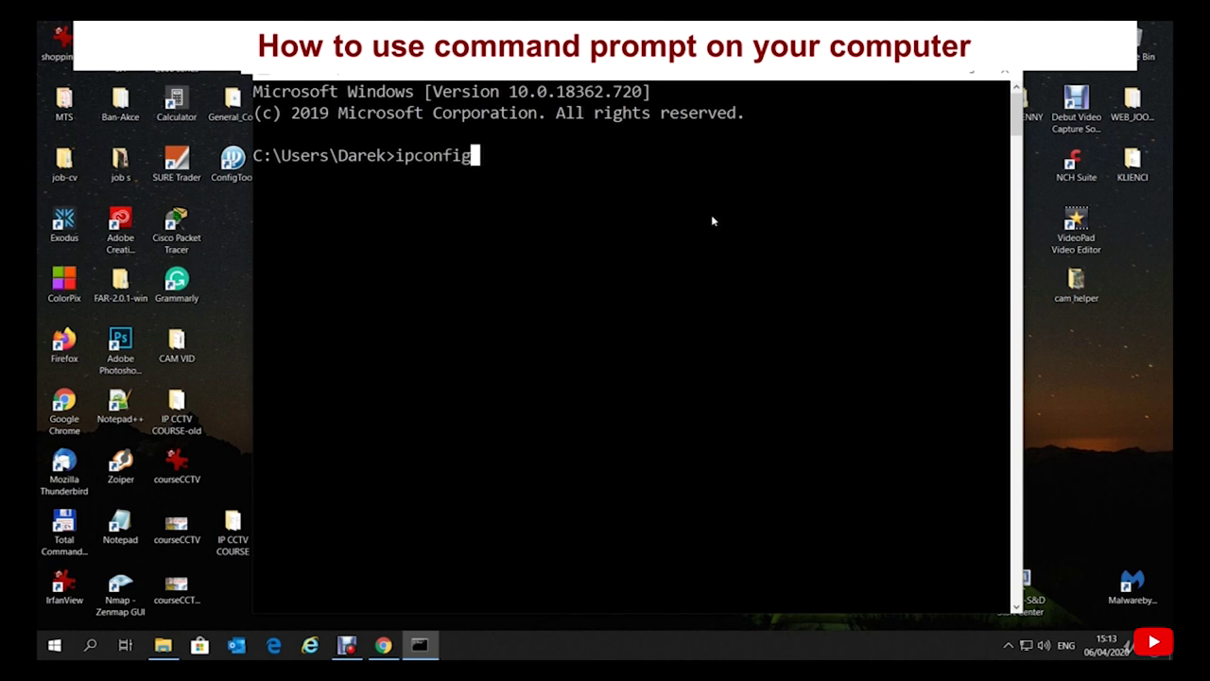
{"action": "key", "text": "Return"}
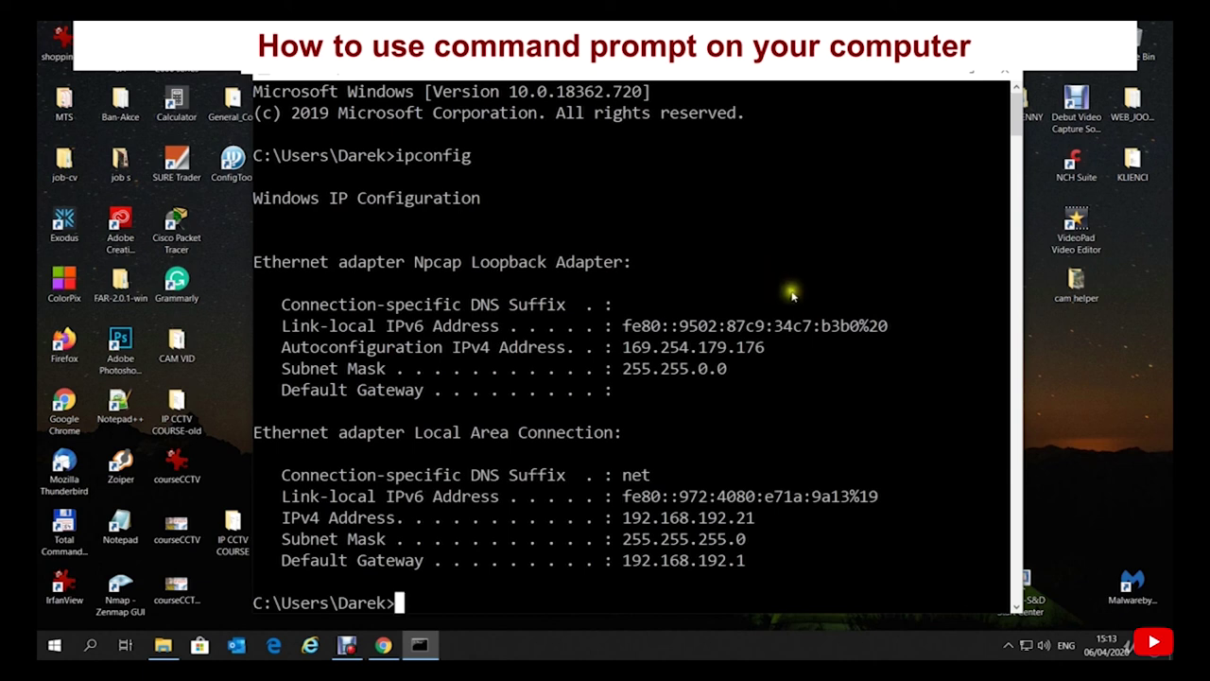
{"action": "scroll", "coordinate": [813, 308], "scroll_direction": "down", "scroll_amount": 1}
{"action": "scroll", "coordinate": [814, 308], "scroll_direction": "up", "scroll_amount": 1}
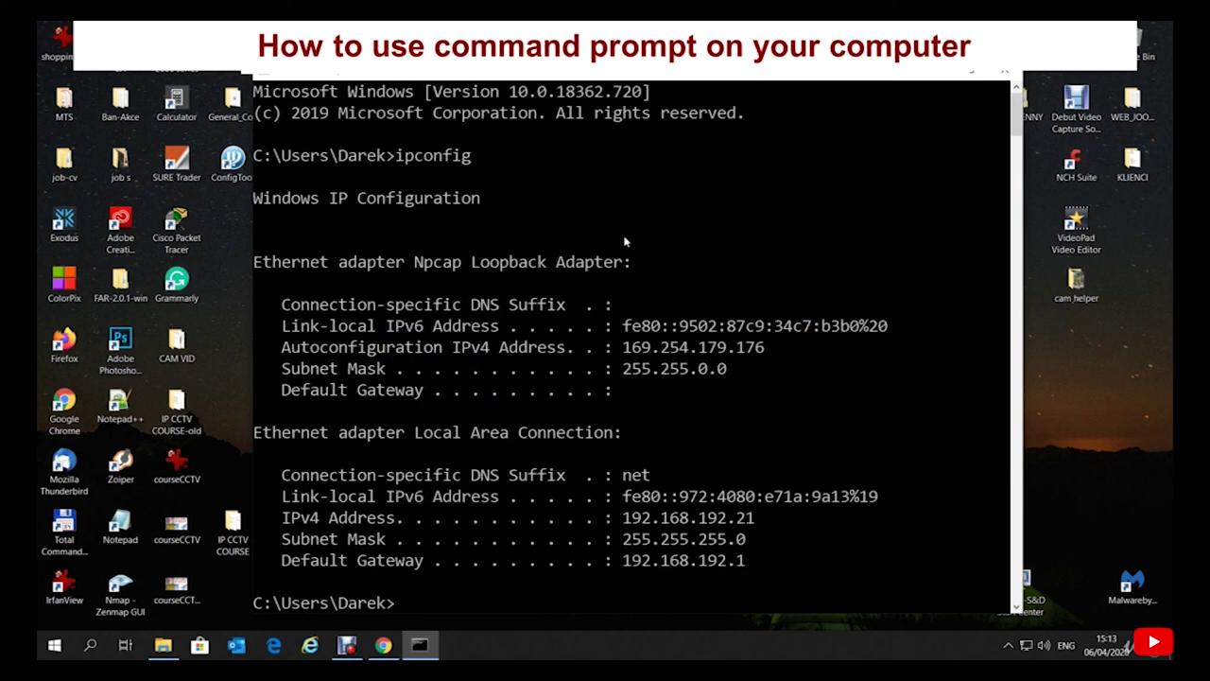
{"action": "scroll", "coordinate": [874, 350], "scroll_direction": "down", "scroll_amount": 1}
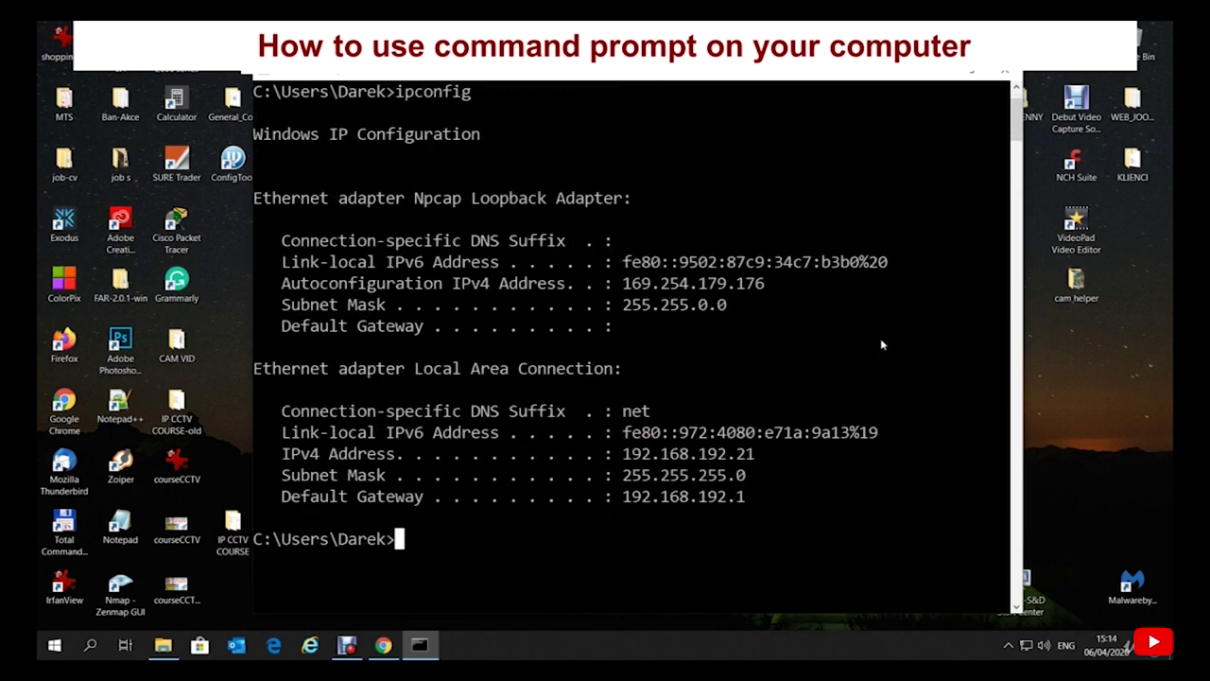